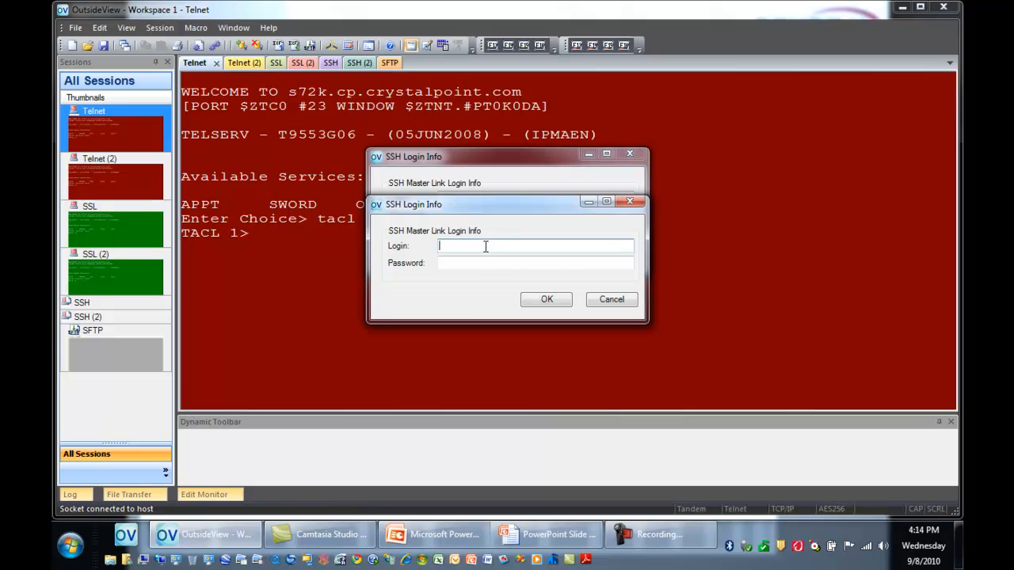
Step: Fill in the account login and password in the frontmost SSH Master Link login prompt and submit them
{"action": "type", "text": "cp.jim"}
{"action": "key", "text": "Tab"}
{"action": "type", "text": "******"}
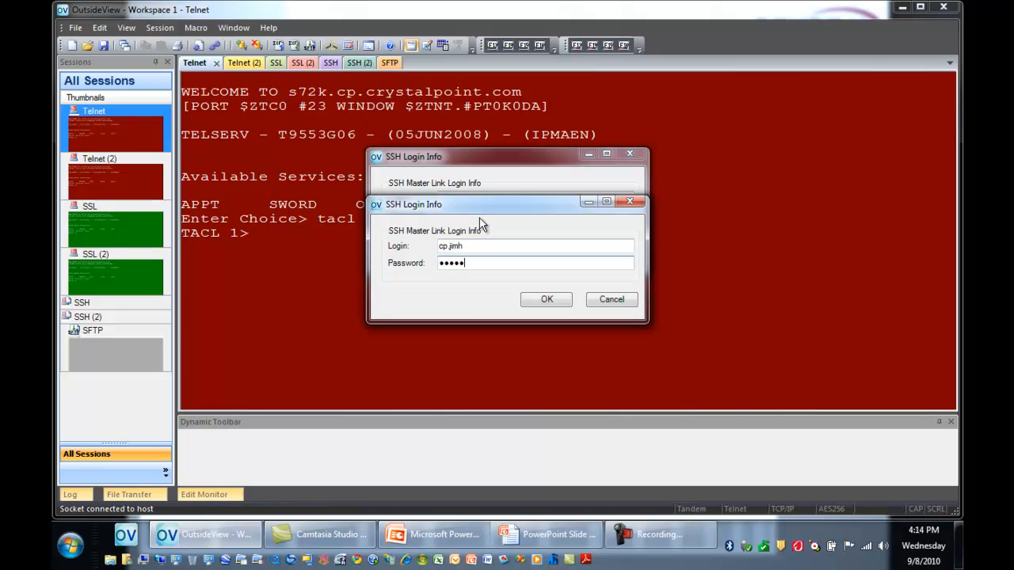
{"action": "key", "text": "Return"}
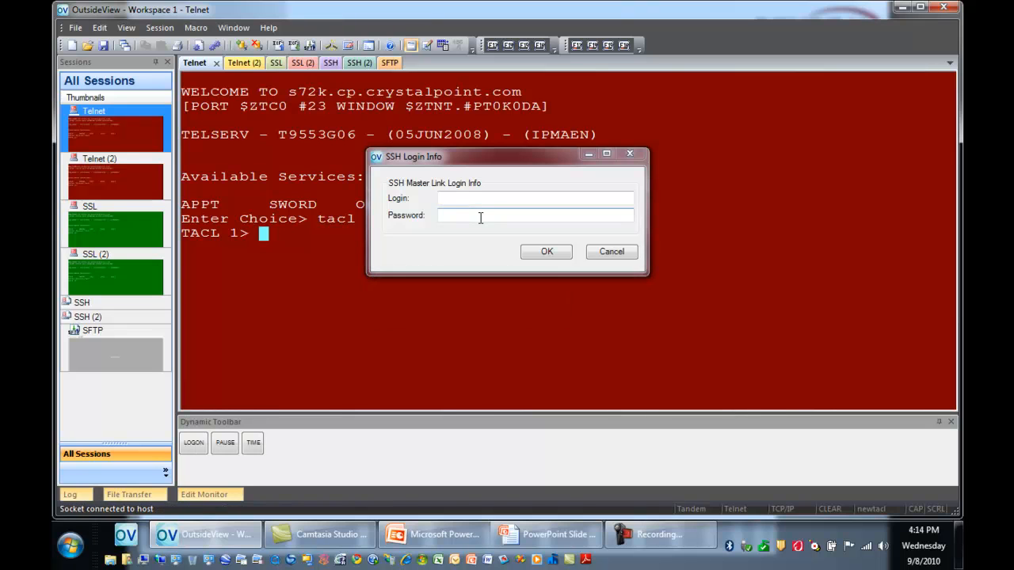
Step: Enter the account login and password in the remaining SSH login prompt and submit it to connect the SFTP session
{"action": "left_click", "coordinate": [463, 197]}
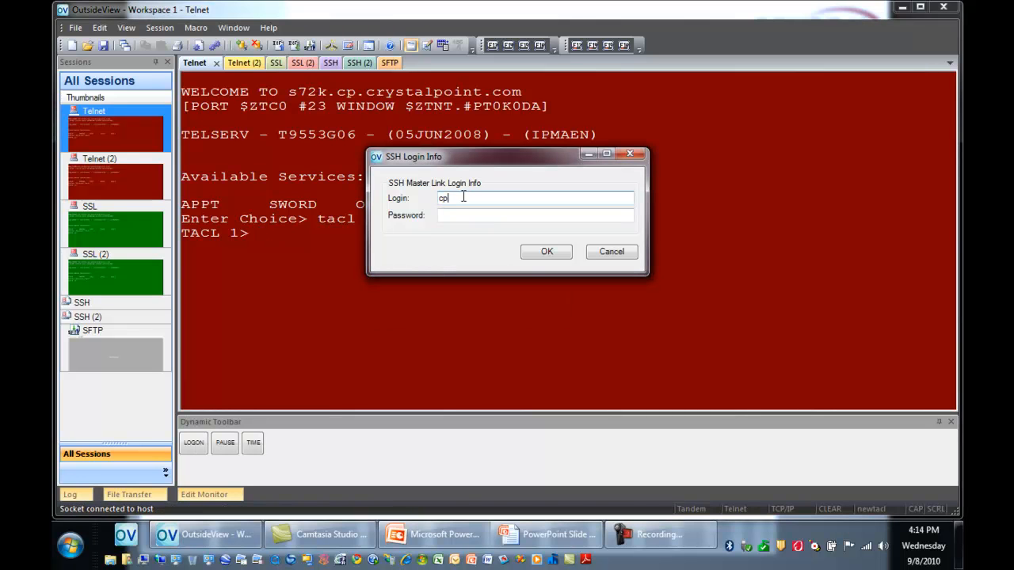
{"action": "key", "text": "Tab"}
{"action": "type", "text": "*****"}
{"action": "key", "text": "Return"}
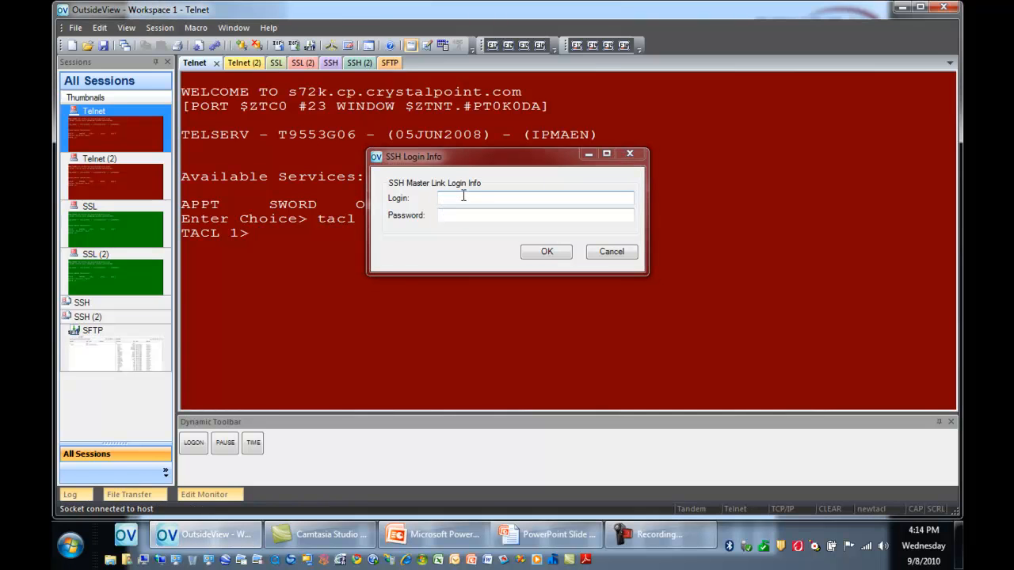
Step: Enter the account login in the last SSH login prompt, fill in and correct the password, and confirm
{"action": "left_click", "coordinate": [463, 197]}
{"action": "type", "text": "cp.jimh"}
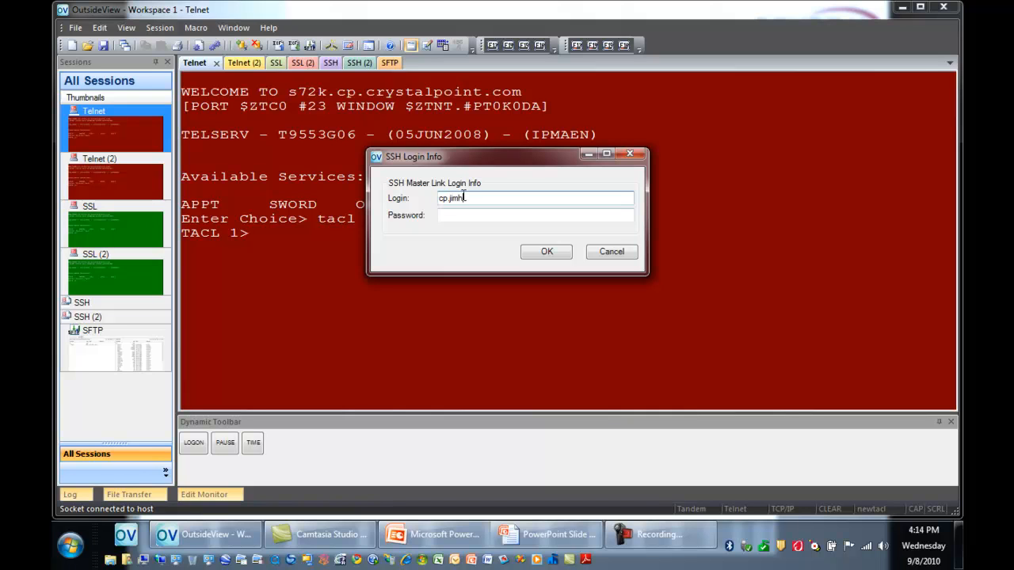
{"action": "key", "text": "Tab"}
{"action": "type", "text": "*****"}
{"action": "key", "text": "Caps_Lock"}
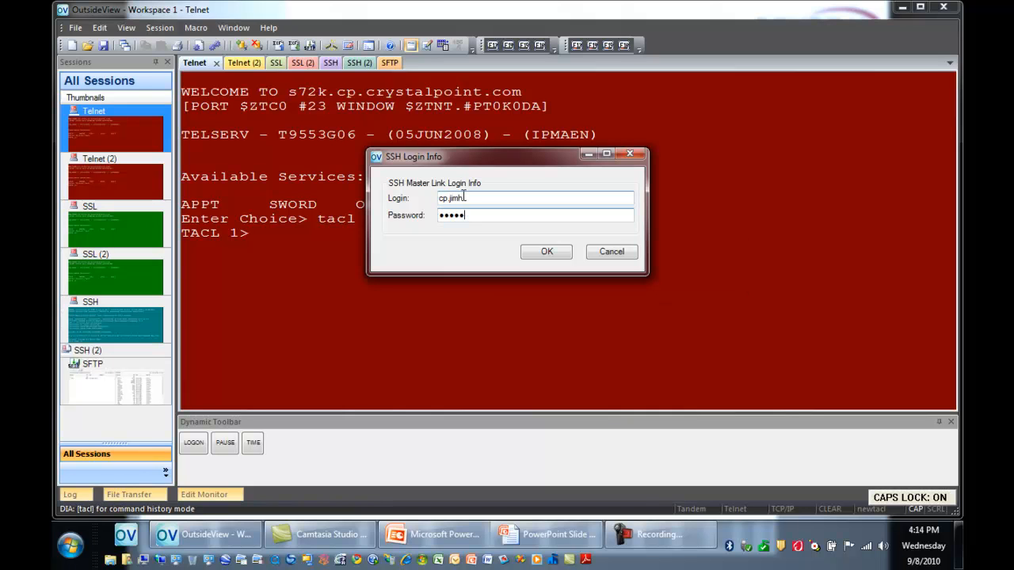
{"action": "key", "text": "Caps_Lock"}
{"action": "key", "text": "BackSpace"}
{"action": "key", "text": "BackSpace"}
{"action": "key", "text": "BackSpace"}
{"action": "key", "text": "BackSpace"}
{"action": "type", "text": "****"}
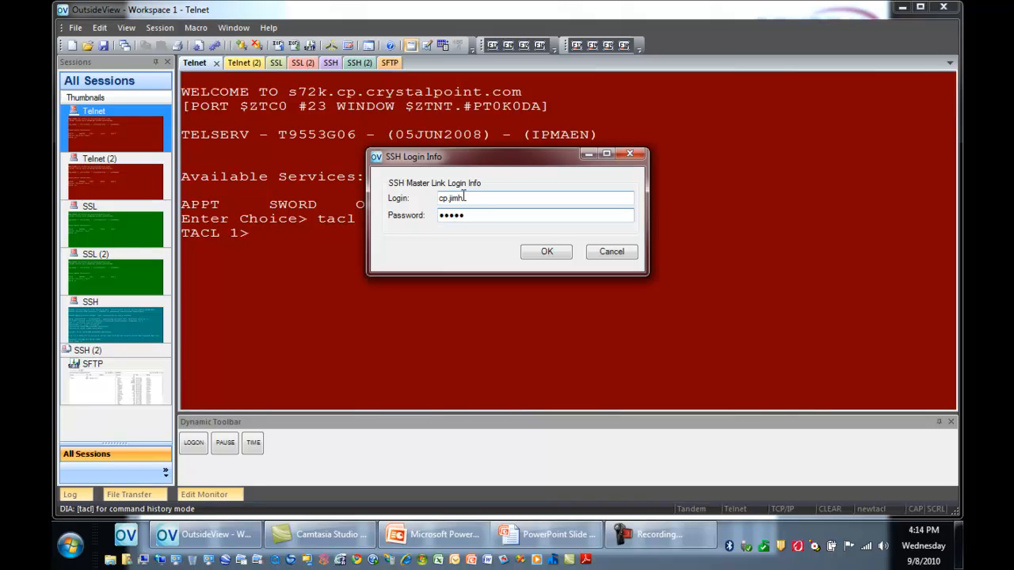
{"action": "left_click", "coordinate": [545, 252]}
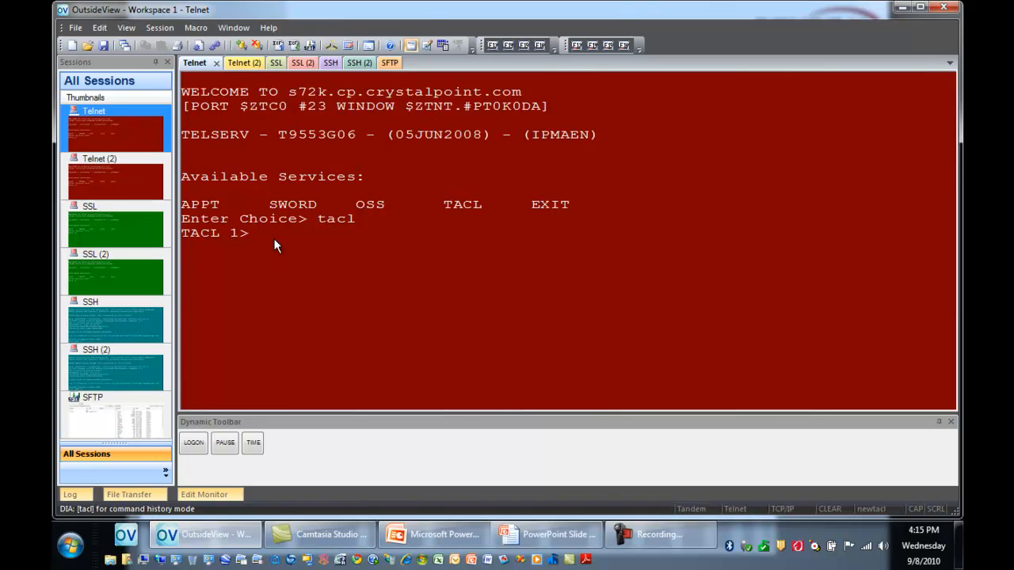
Step: Log on at the TACL prompt of the Telnet session with the account's user ID and password
{"action": "type", "text": "logon cp.jimh"}
{"action": "key", "text": "Return"}
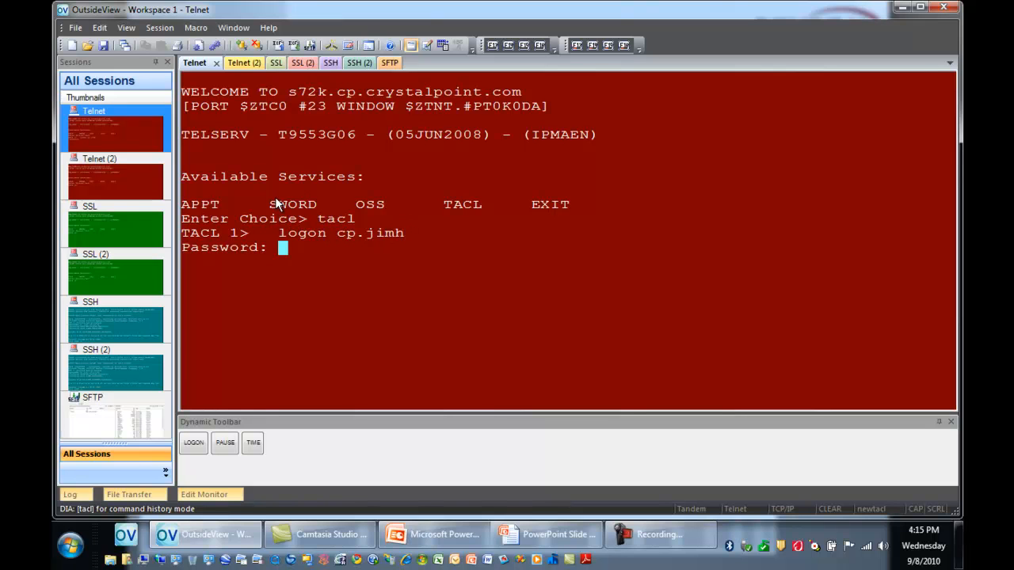
{"action": "key", "text": "Return"}
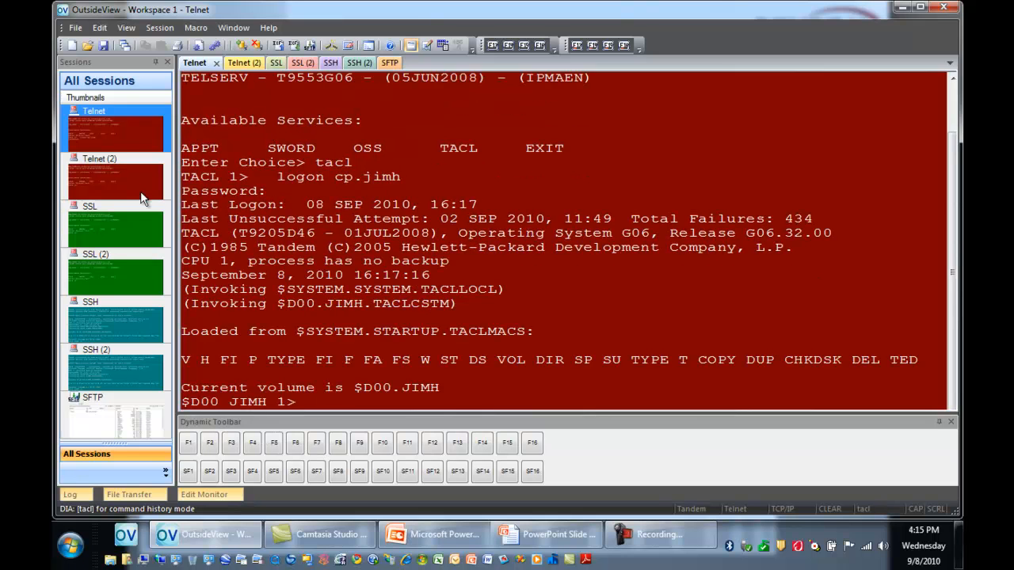
Step: Switch to the Telnet (2) session and log on to TACL with the account's user ID and password
{"action": "left_click", "coordinate": [135, 158]}
{"action": "type", "text": "logon cp.jimh"}
{"action": "key", "text": "Return"}
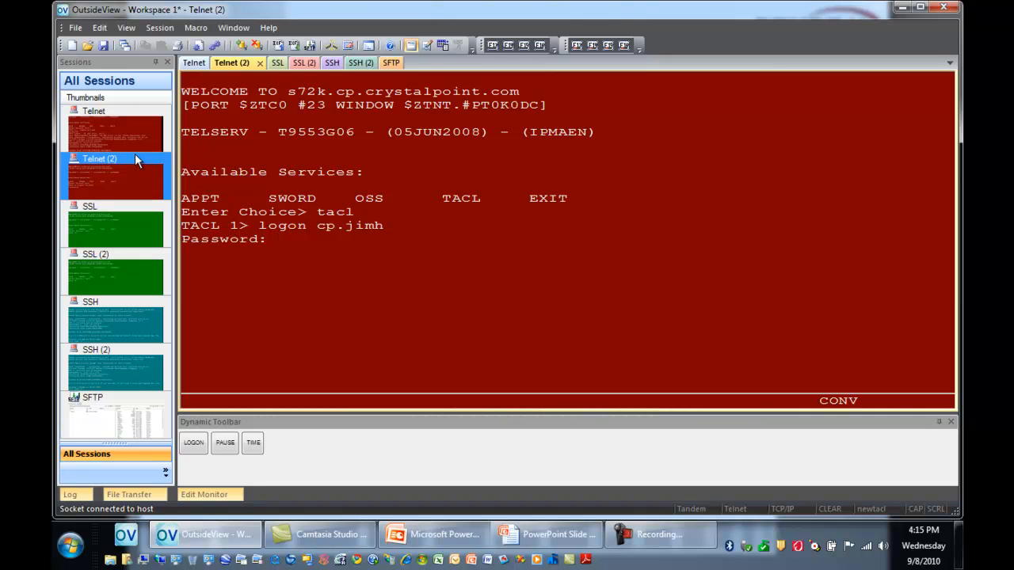
{"action": "key", "text": "Return"}
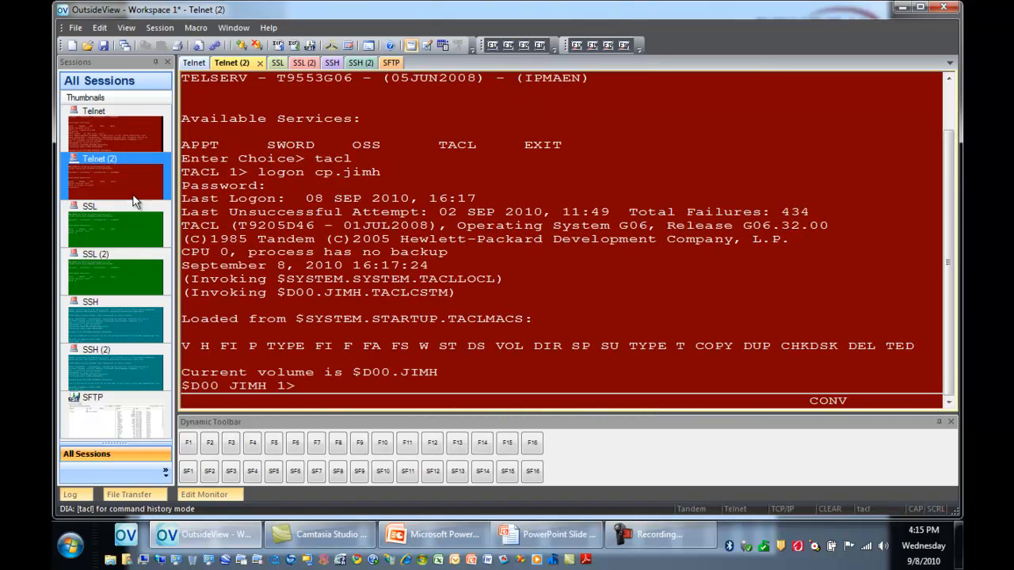
Step: Switch to the SSL session and log on to TACL with the account's user ID and password
{"action": "left_click", "coordinate": [129, 230]}
{"action": "type", "text": "logon cp.jimh"}
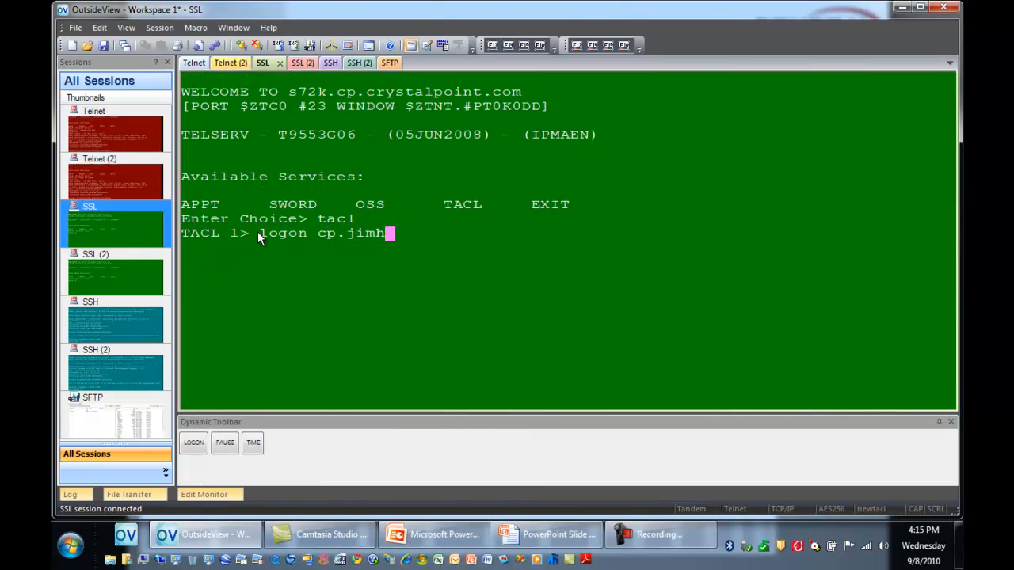
{"action": "key", "text": "Return"}
{"action": "key", "text": "Return"}
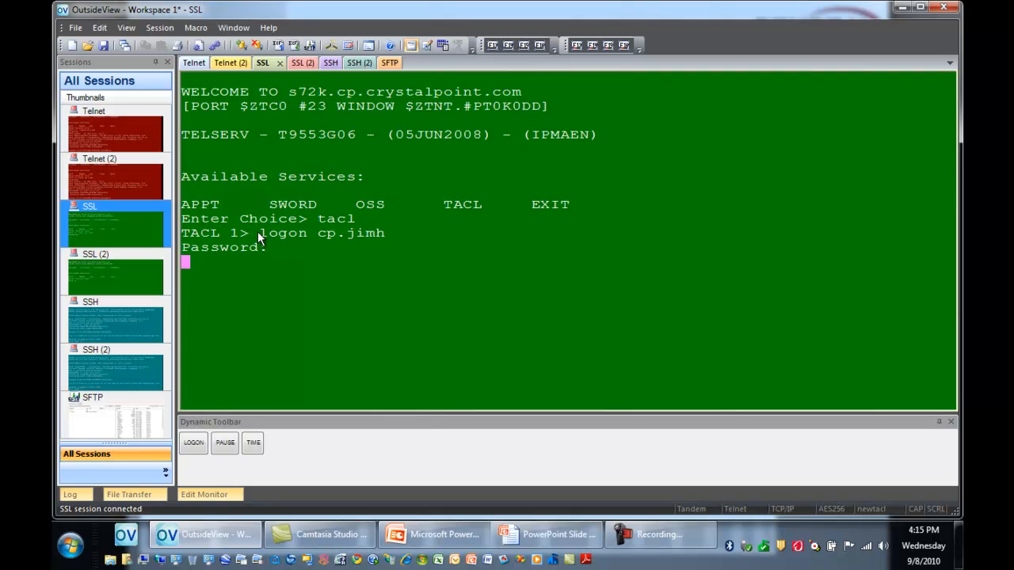
Step: Switch to the SSL (2) session and log on to TACL with the account's user ID and password
{"action": "left_click", "coordinate": [147, 285]}
{"action": "type", "text": "logon cp.jimh"}
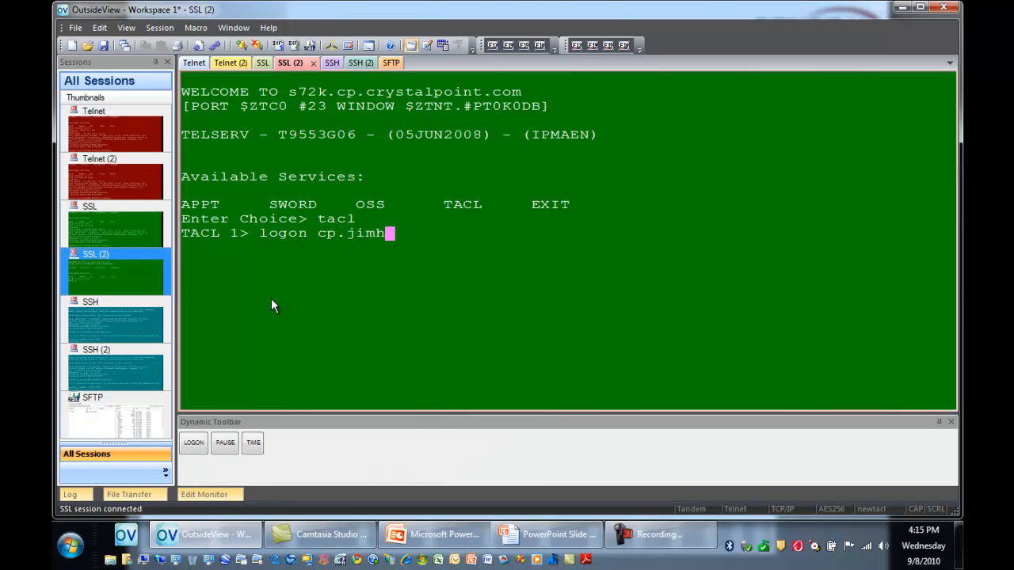
{"action": "key", "text": "Return"}
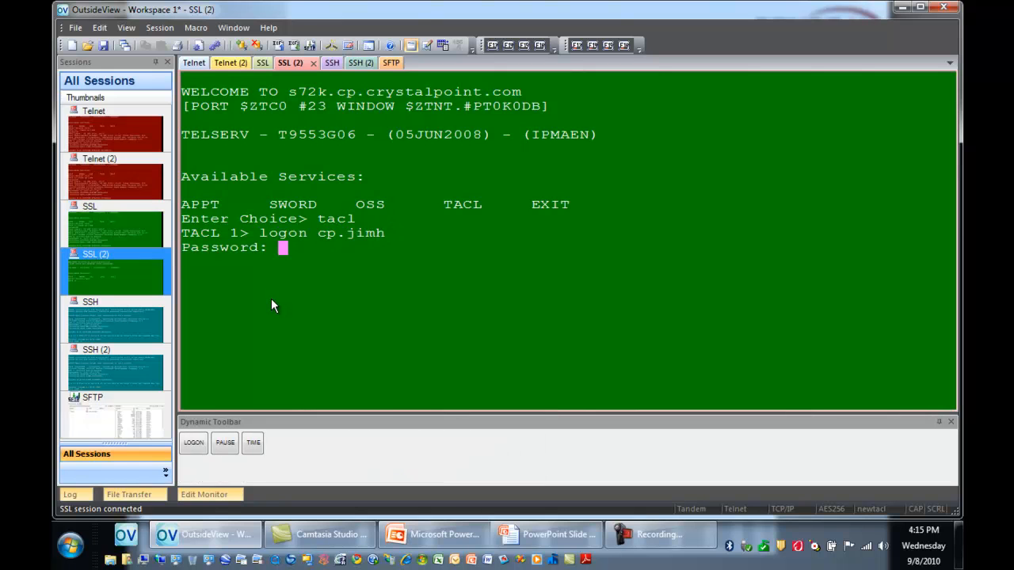
{"action": "key", "text": "Return"}
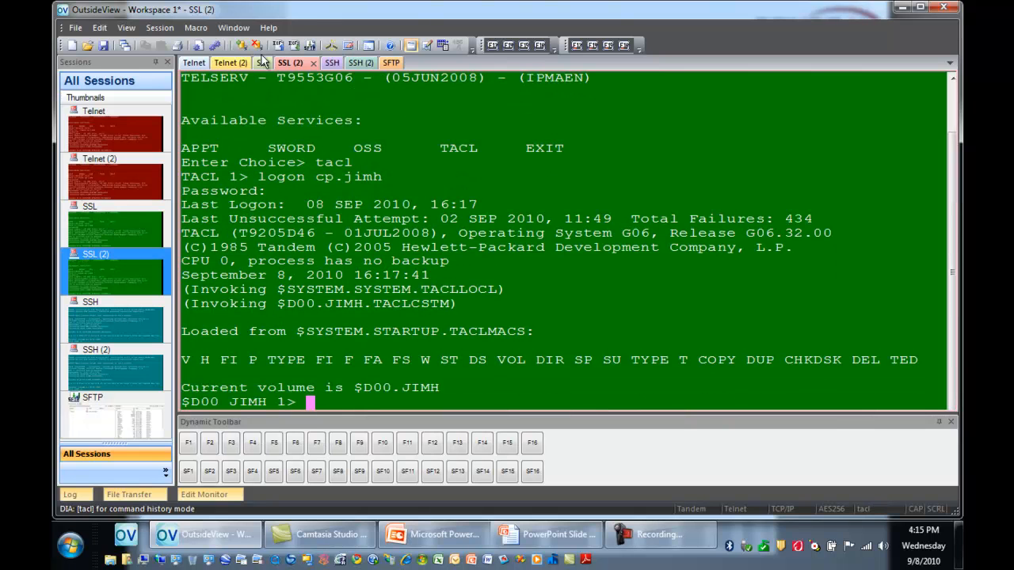
Step: Close the current workspace and reopen it from the file Workspace 1.cpw
{"action": "left_click", "coordinate": [76, 29]}
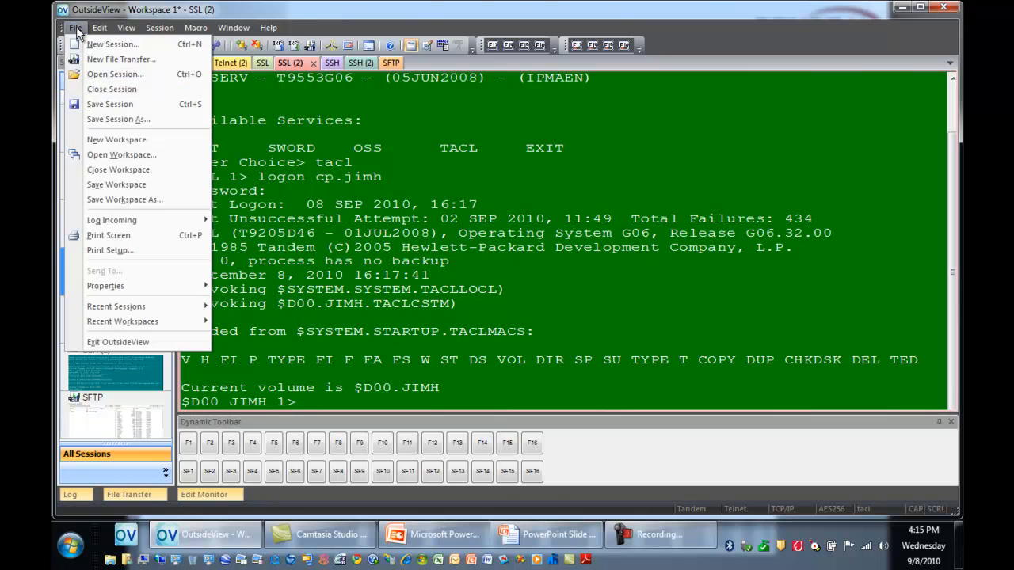
{"action": "left_click", "coordinate": [123, 167]}
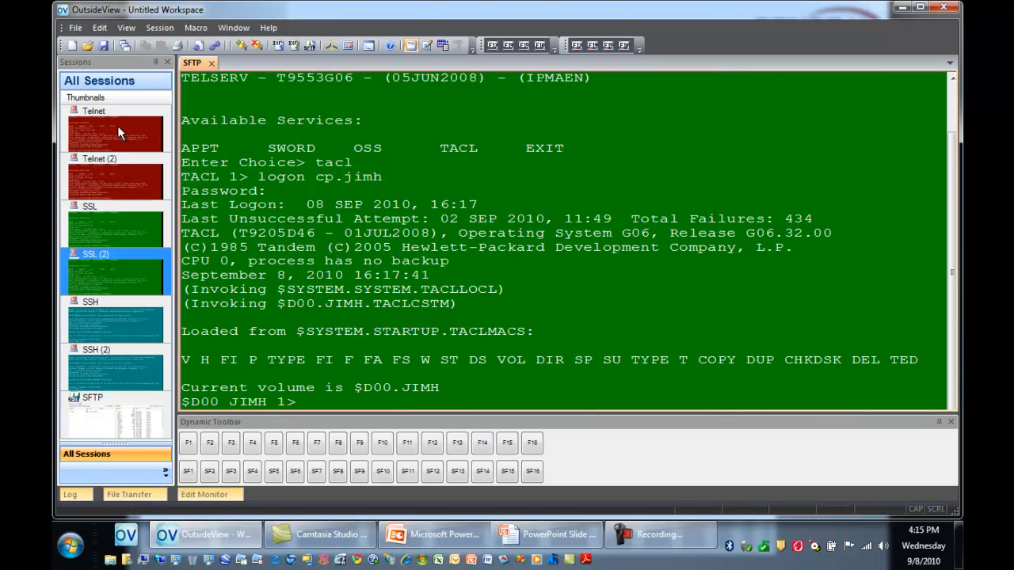
{"action": "left_click", "coordinate": [126, 47]}
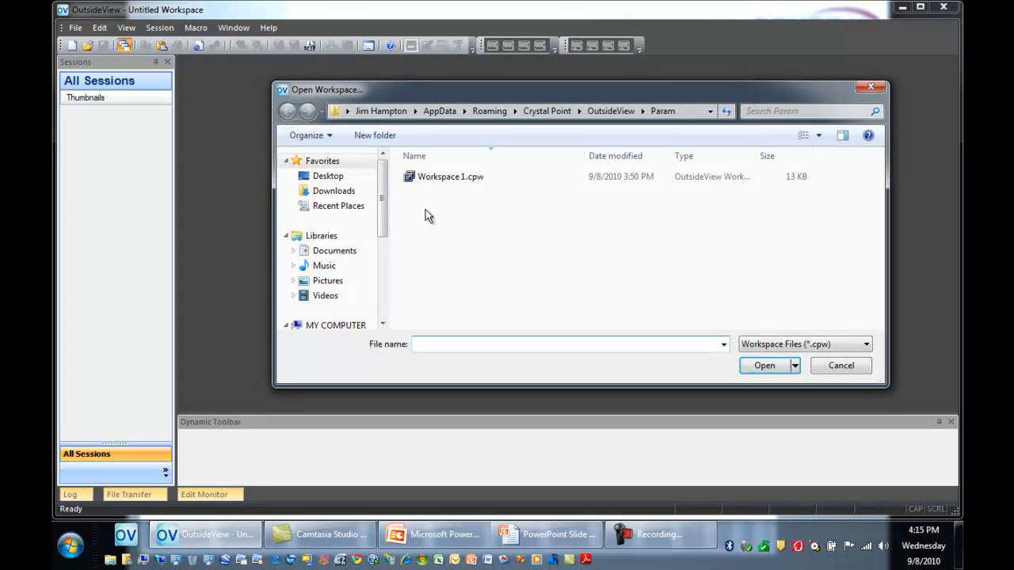
{"action": "left_click", "coordinate": [432, 177]}
{"action": "double_click", "coordinate": [432, 176]}
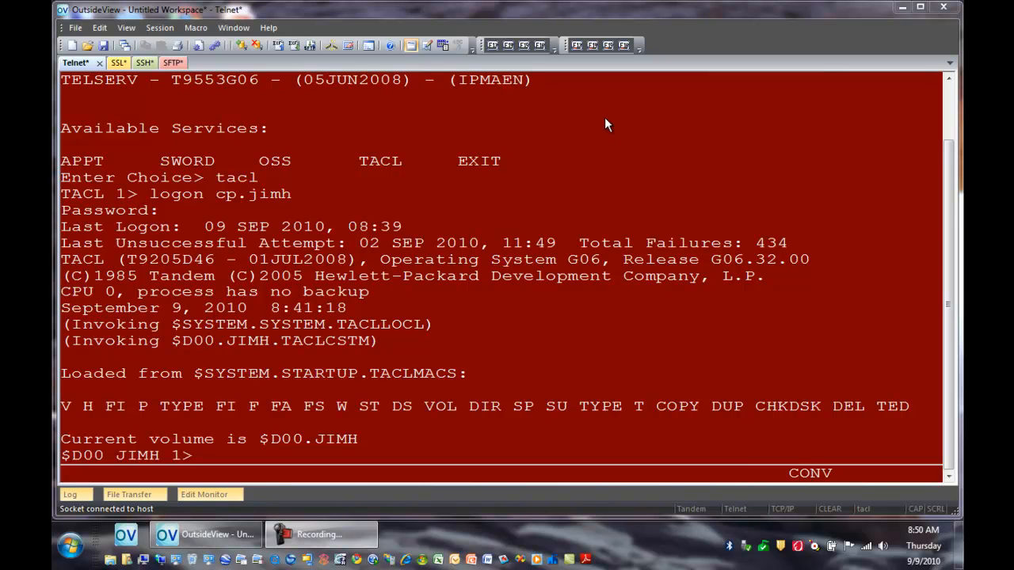
Step: In the Telnet session's settings, set the role management ID type to NonStop User and the subgroup to Development
{"action": "left_click", "coordinate": [157, 28]}
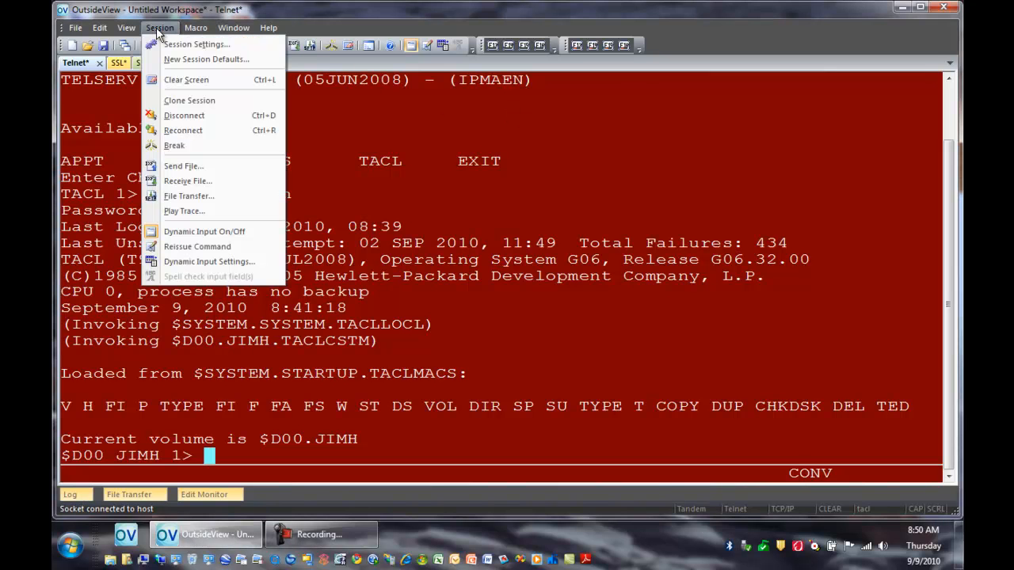
{"action": "left_click", "coordinate": [173, 44]}
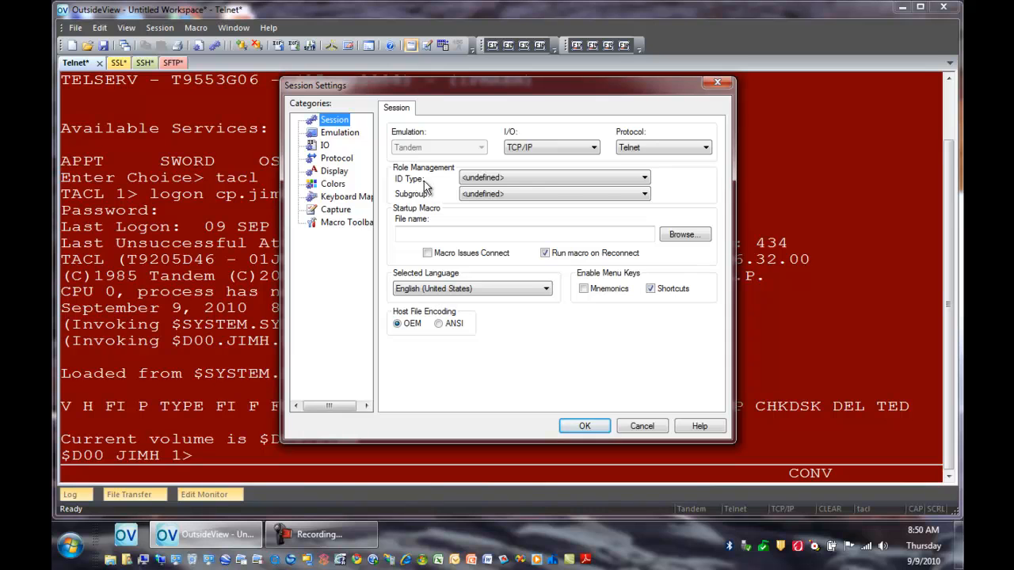
{"action": "left_click", "coordinate": [645, 177]}
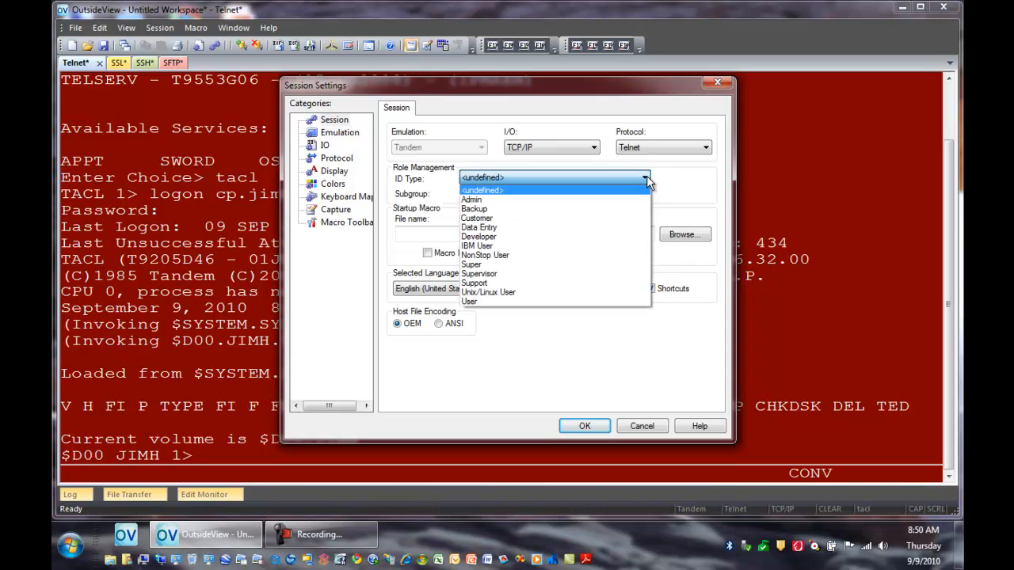
{"action": "left_click", "coordinate": [506, 255]}
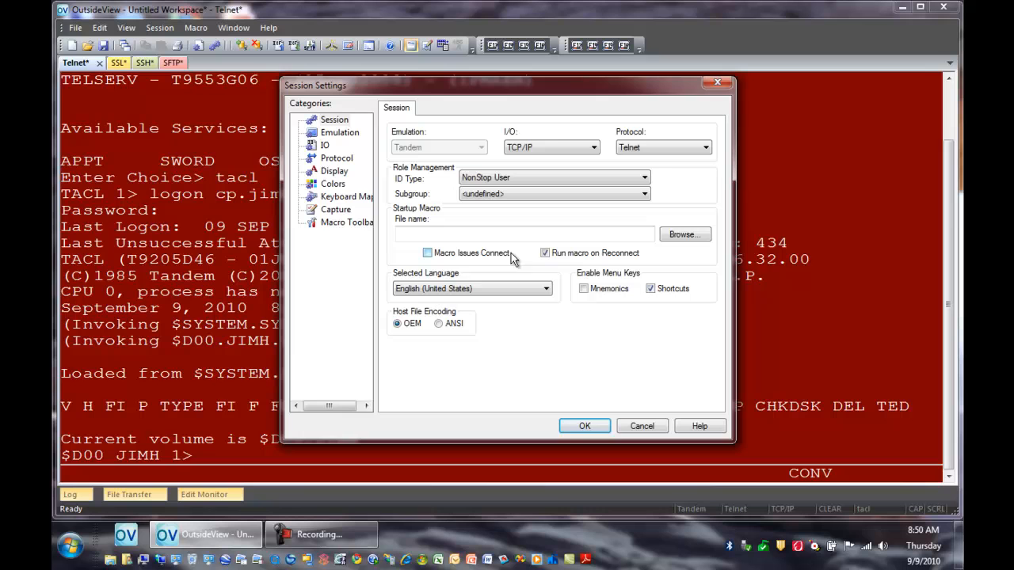
{"action": "left_click", "coordinate": [646, 197]}
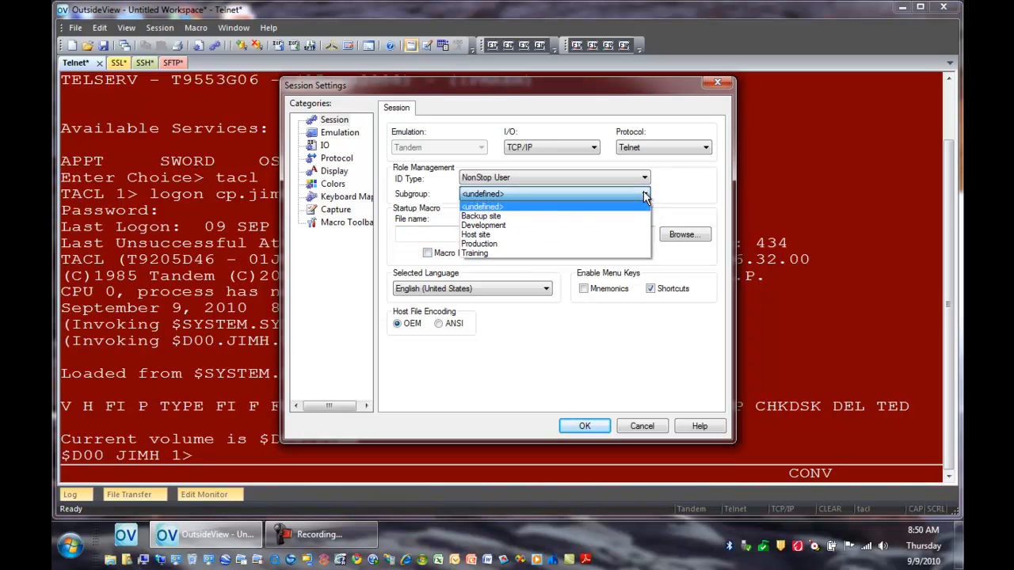
{"action": "left_click", "coordinate": [498, 228]}
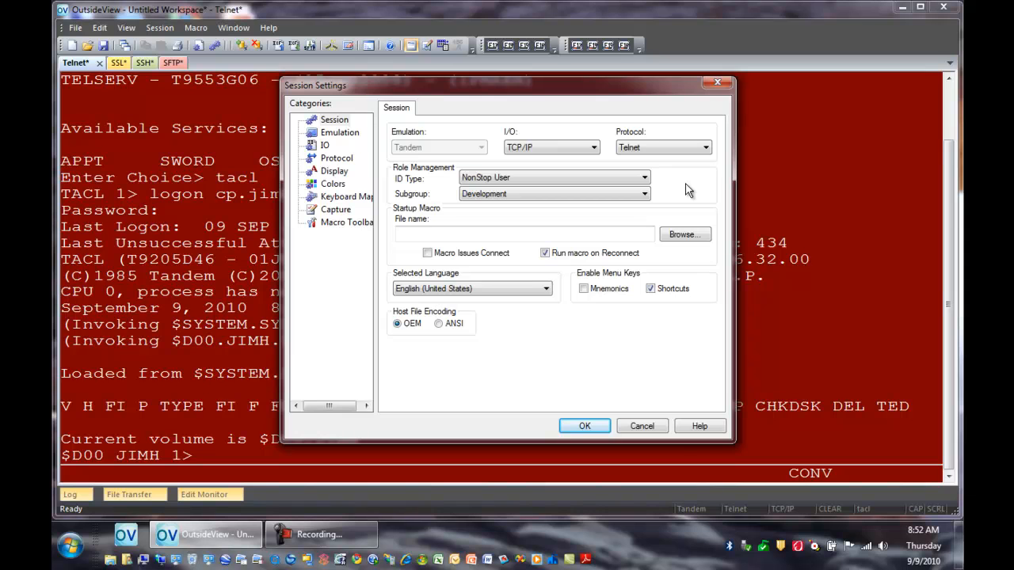
{"action": "key", "text": "Escape"}
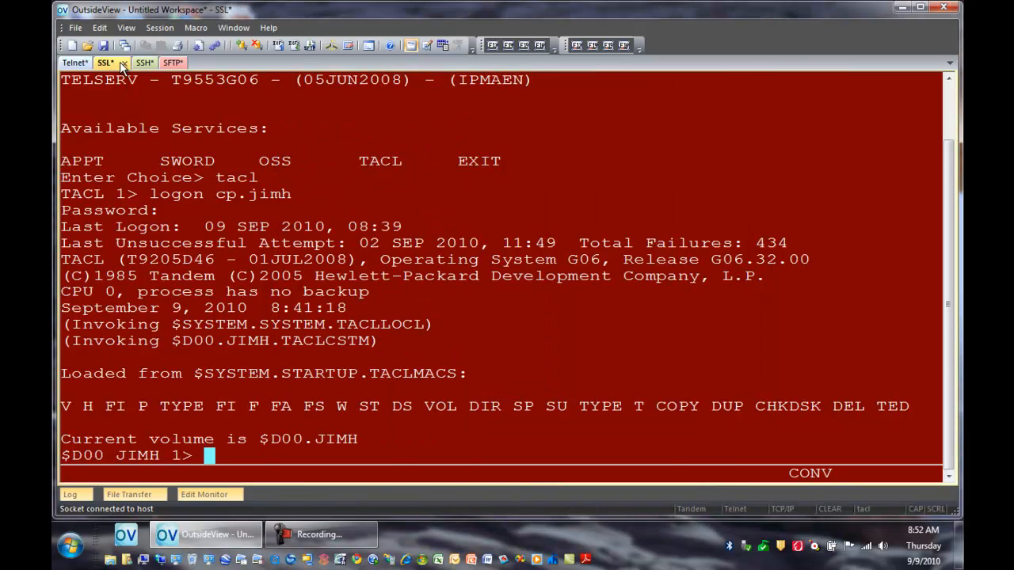
Step: In the SSL session's settings, set the role management ID type to Super and the subgroup to Production
{"action": "left_click", "coordinate": [119, 62]}
{"action": "left_click", "coordinate": [157, 28]}
{"action": "left_click", "coordinate": [182, 42]}
{"action": "left_click", "coordinate": [555, 177]}
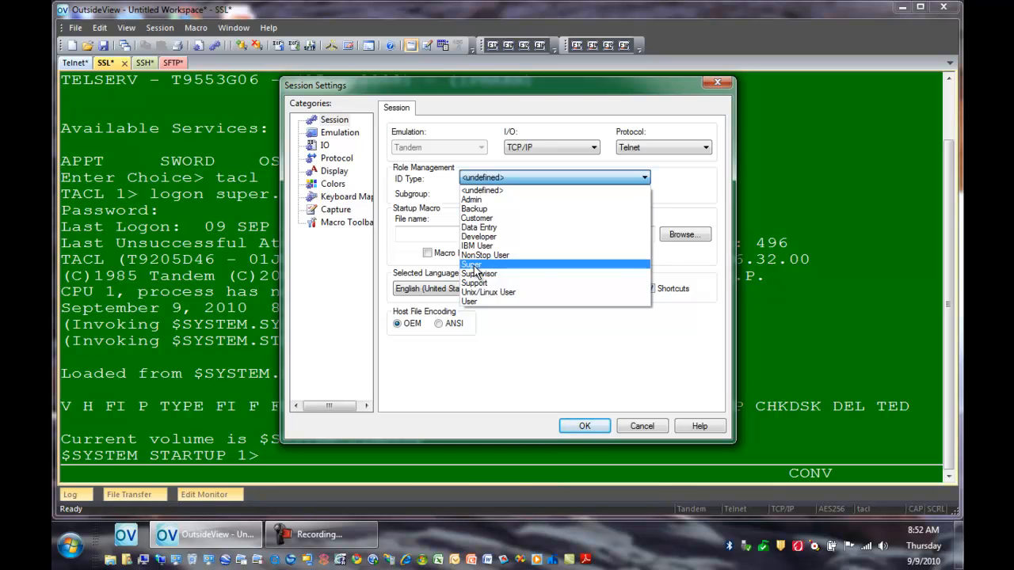
{"action": "left_click", "coordinate": [474, 266]}
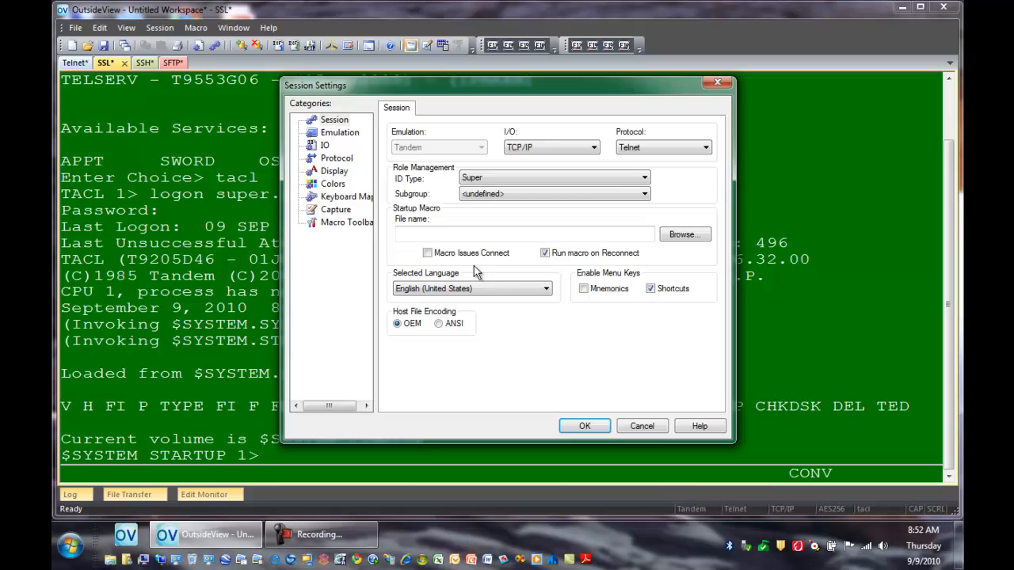
{"action": "left_click", "coordinate": [646, 196]}
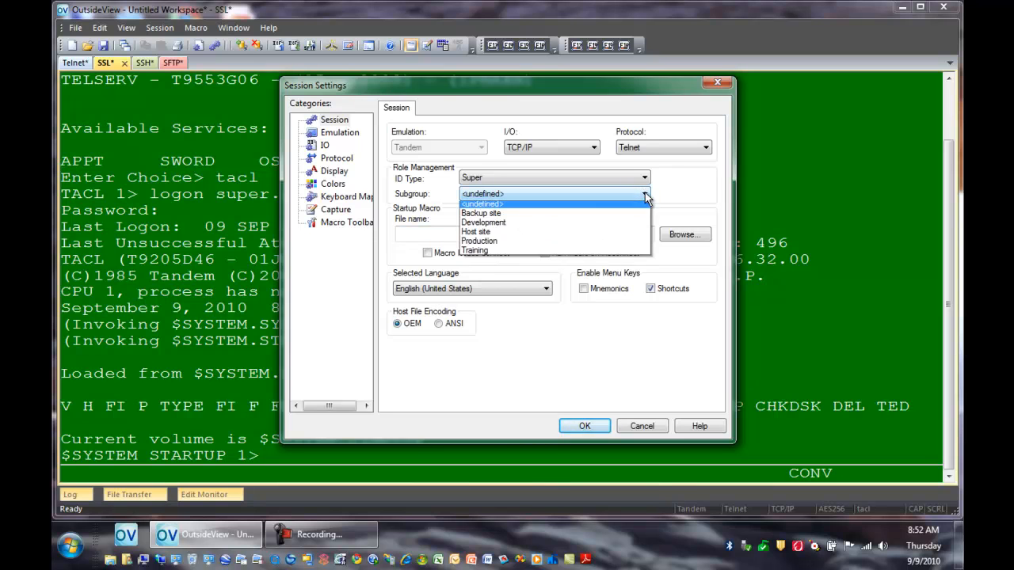
{"action": "left_click", "coordinate": [485, 246]}
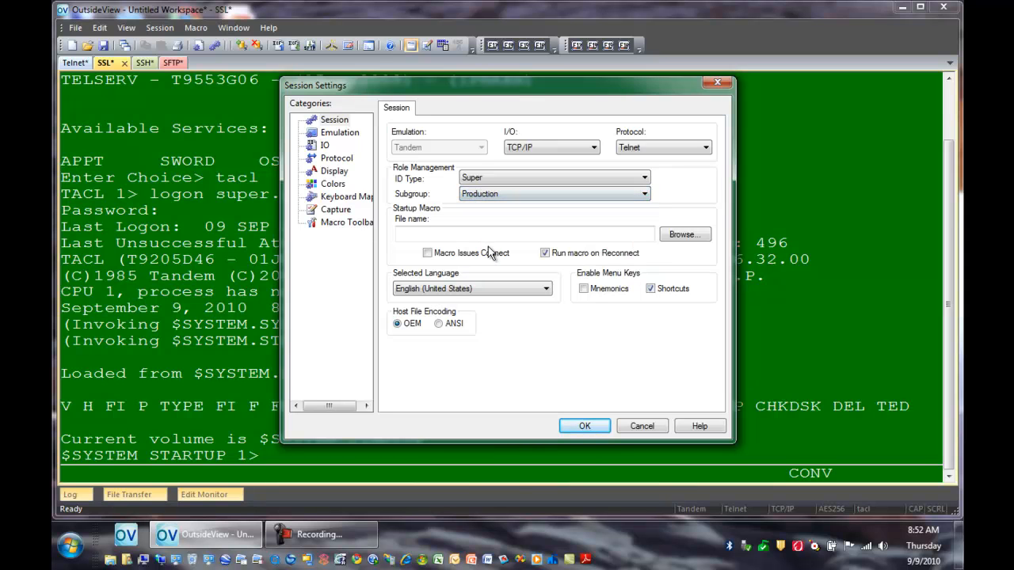
{"action": "left_click", "coordinate": [576, 427]}
Step: In the SSH session's settings, set the role management ID type to NonStop User and the subgroup to Production
{"action": "left_click", "coordinate": [144, 62]}
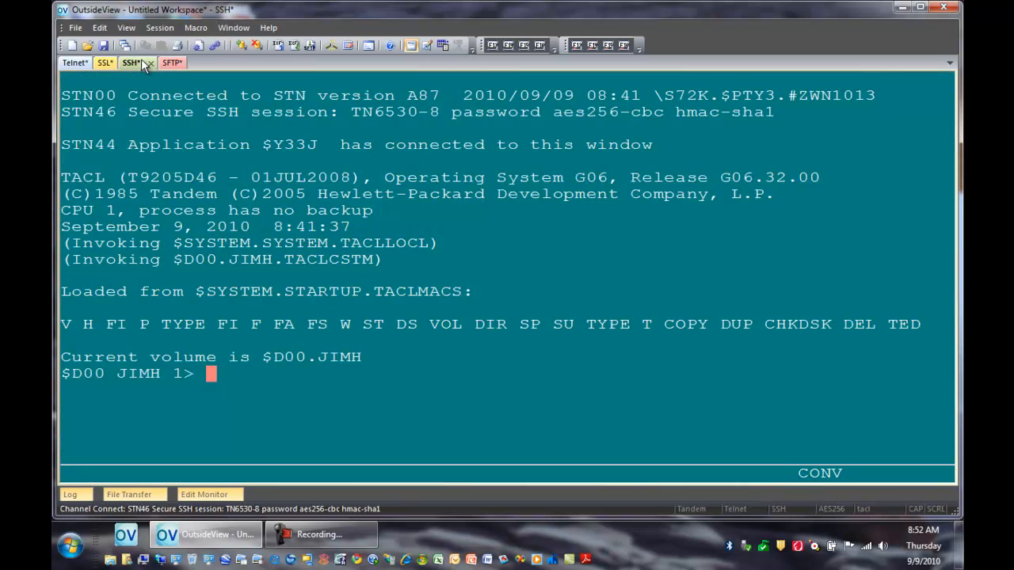
{"action": "right_click", "coordinate": [454, 228]}
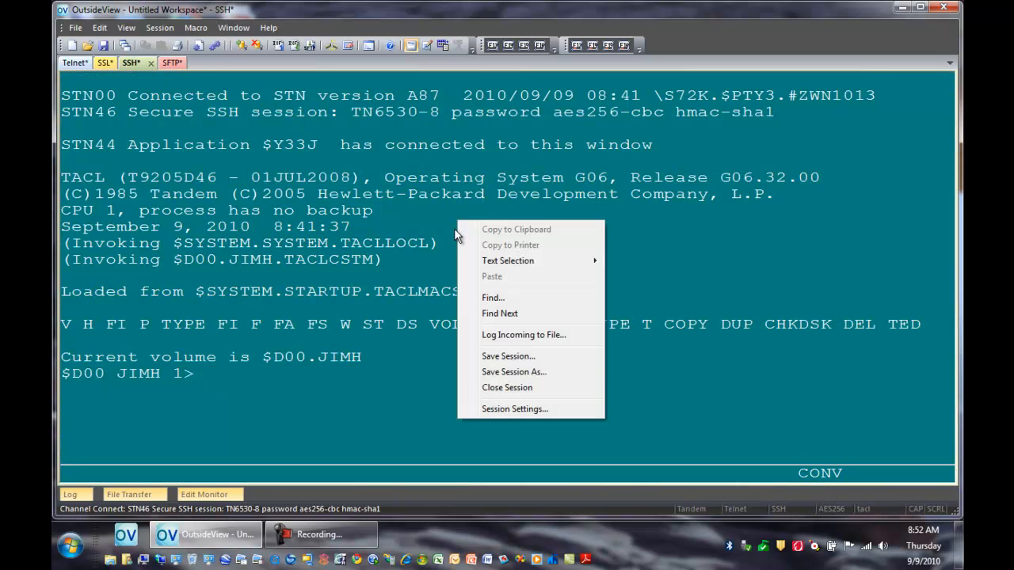
{"action": "left_click", "coordinate": [508, 409]}
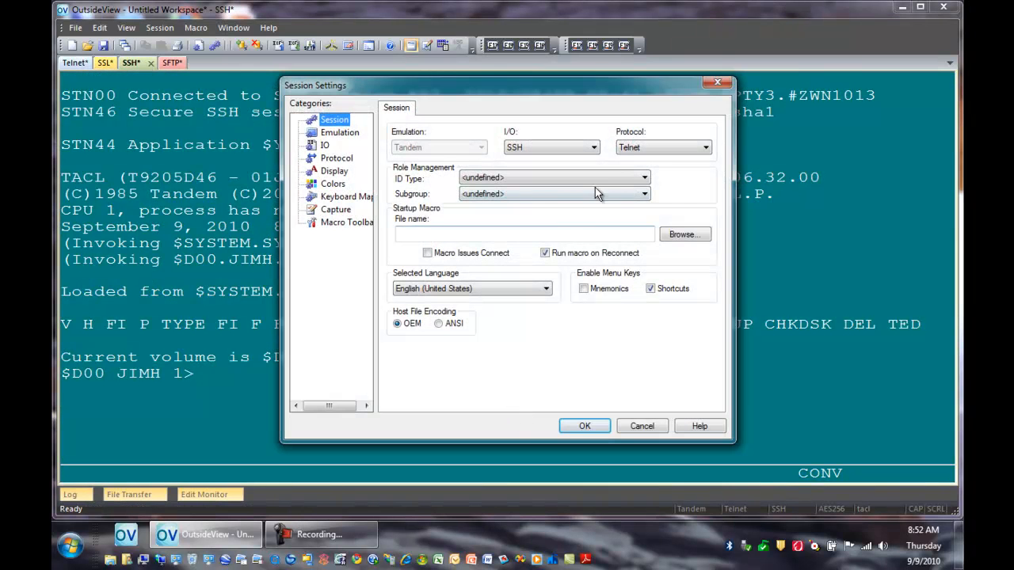
{"action": "left_click", "coordinate": [646, 179]}
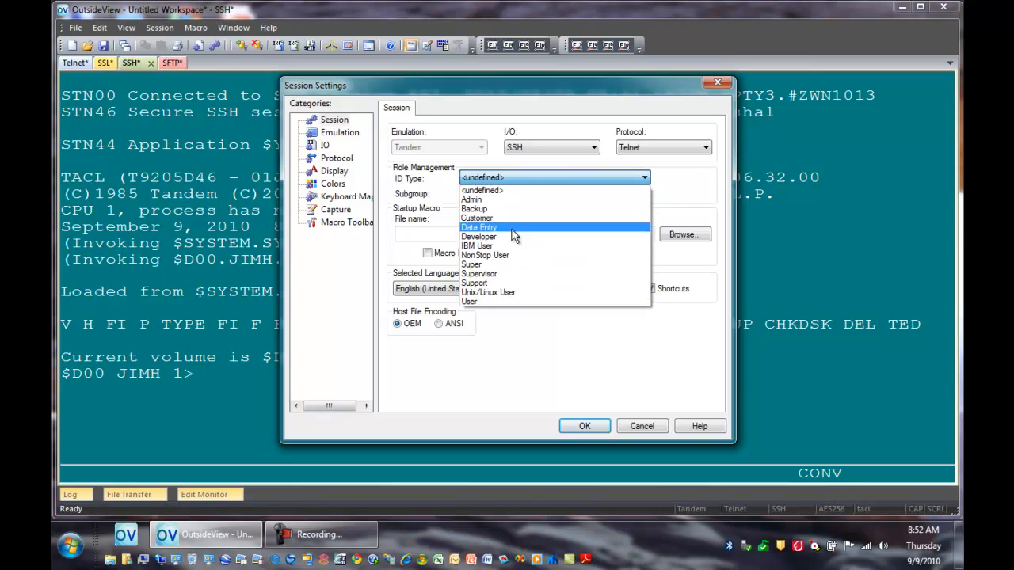
{"action": "left_click", "coordinate": [491, 255]}
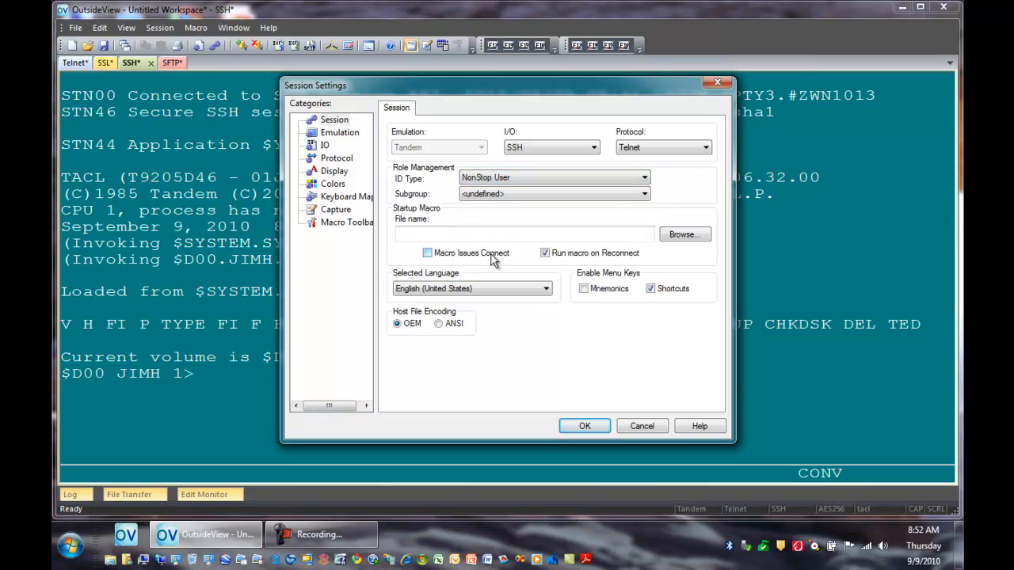
{"action": "left_click", "coordinate": [645, 194]}
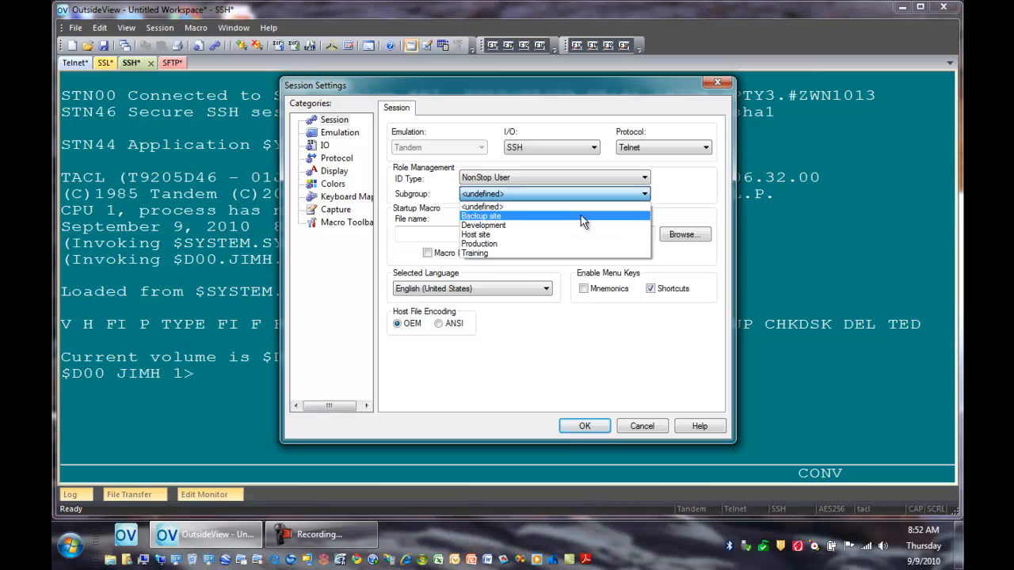
{"action": "left_click", "coordinate": [493, 246]}
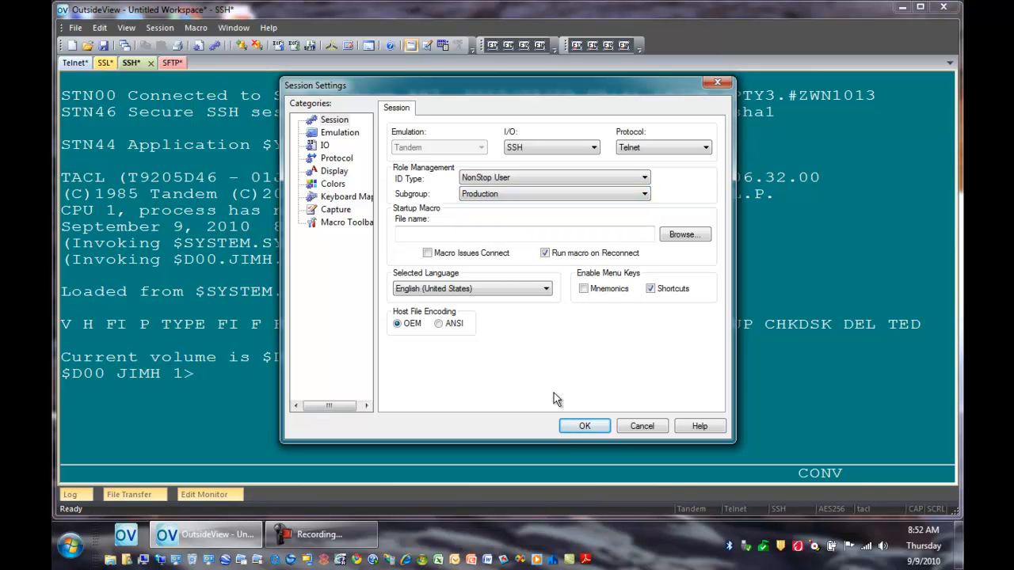
{"action": "left_click", "coordinate": [583, 428]}
Step: Disconnect the SFTP session and set its connection's role management ID type to NonStop User and subgroup to Host site
{"action": "left_click", "coordinate": [170, 62]}
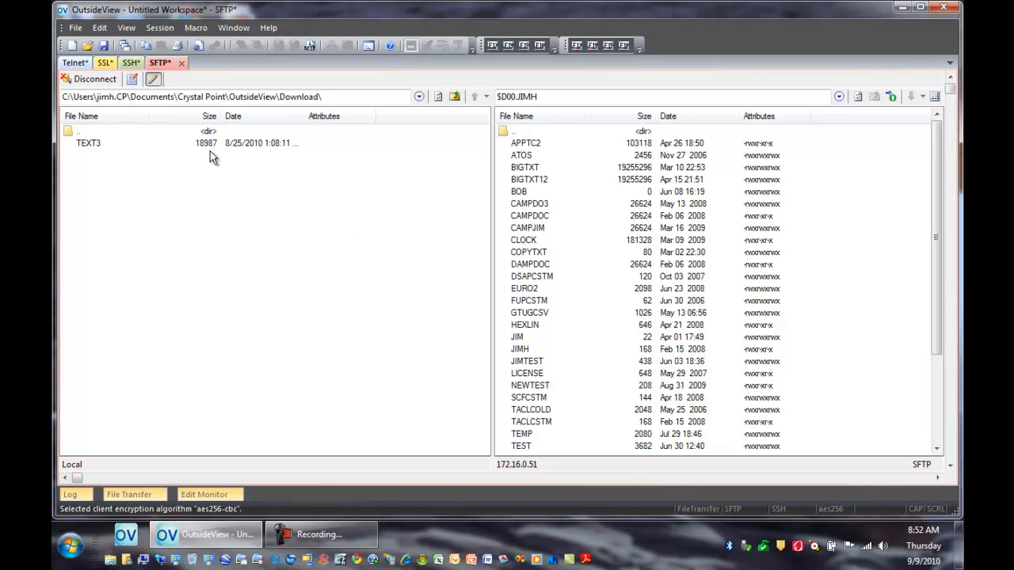
{"action": "left_click", "coordinate": [85, 79]}
{"action": "left_click", "coordinate": [122, 79]}
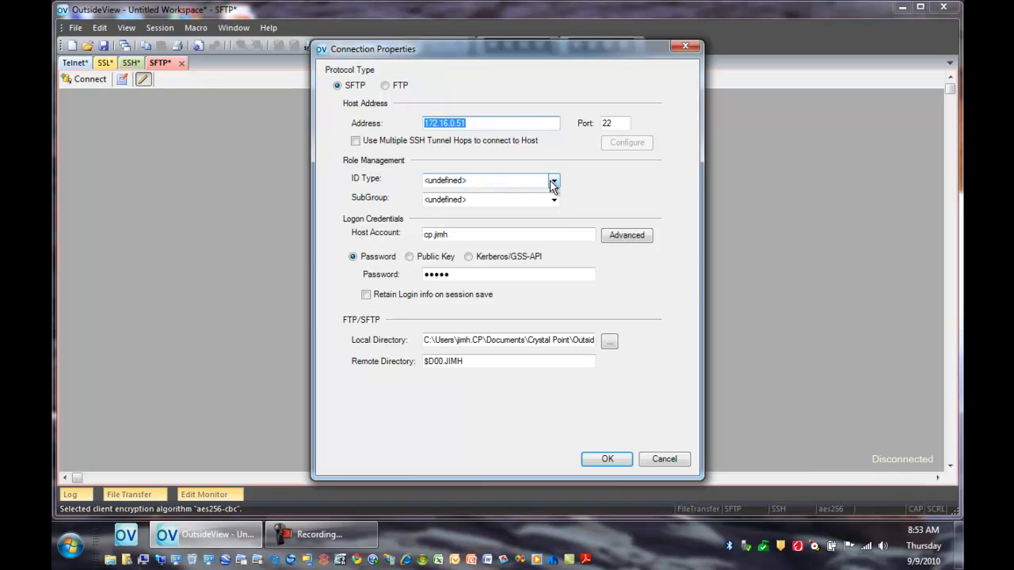
{"action": "left_click", "coordinate": [553, 183]}
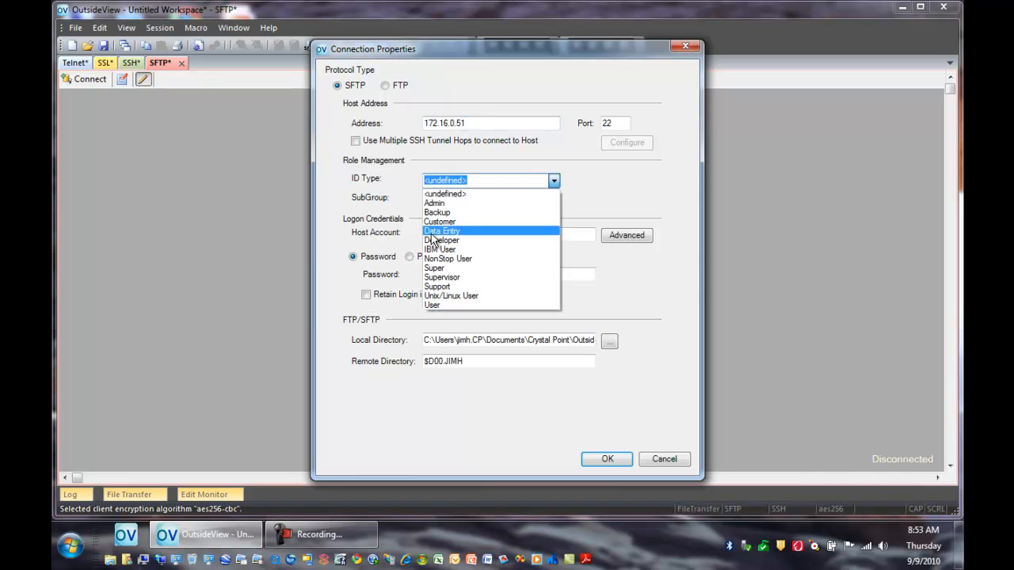
{"action": "left_click", "coordinate": [441, 259]}
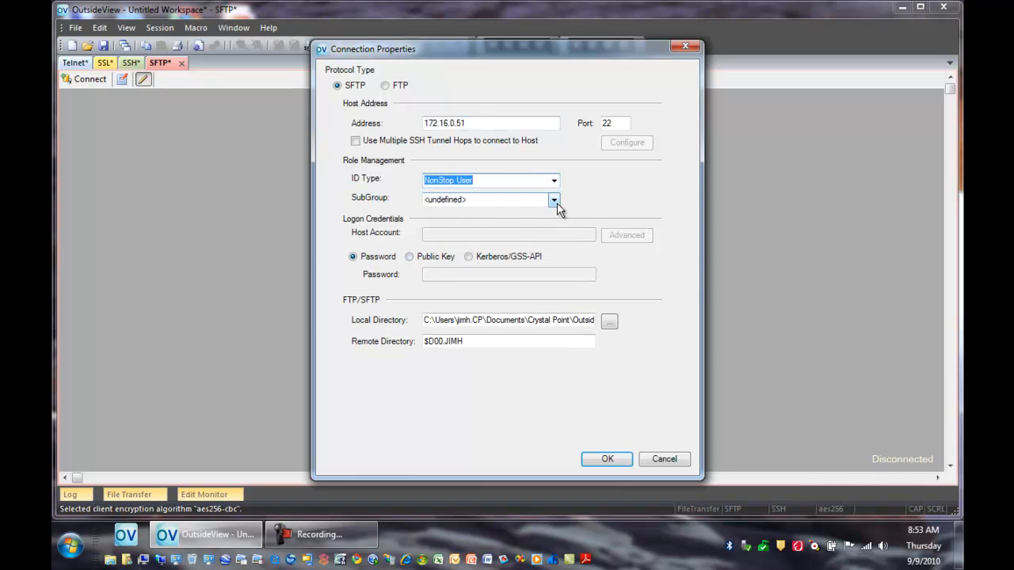
{"action": "left_click", "coordinate": [554, 200]}
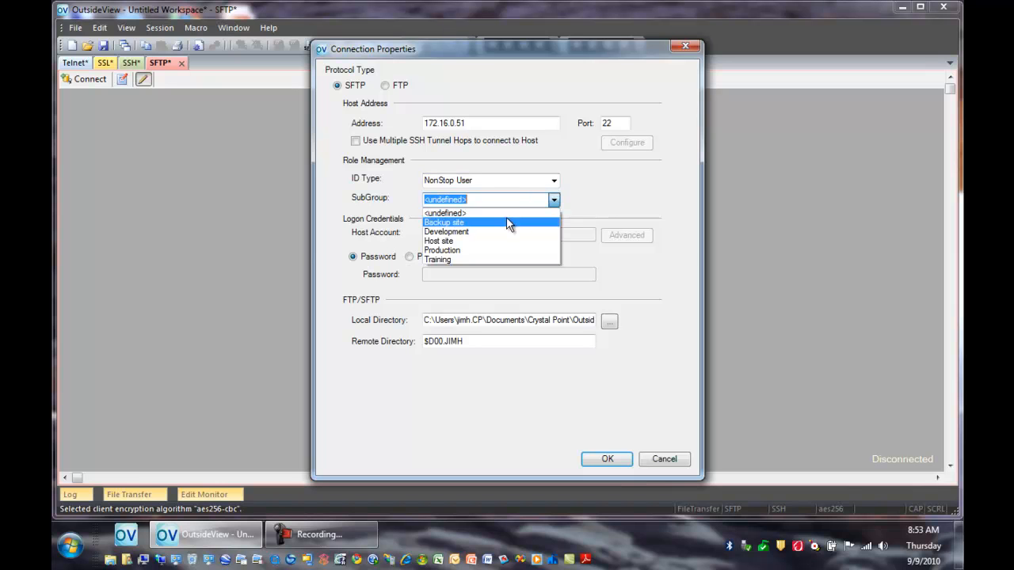
{"action": "left_click", "coordinate": [439, 243]}
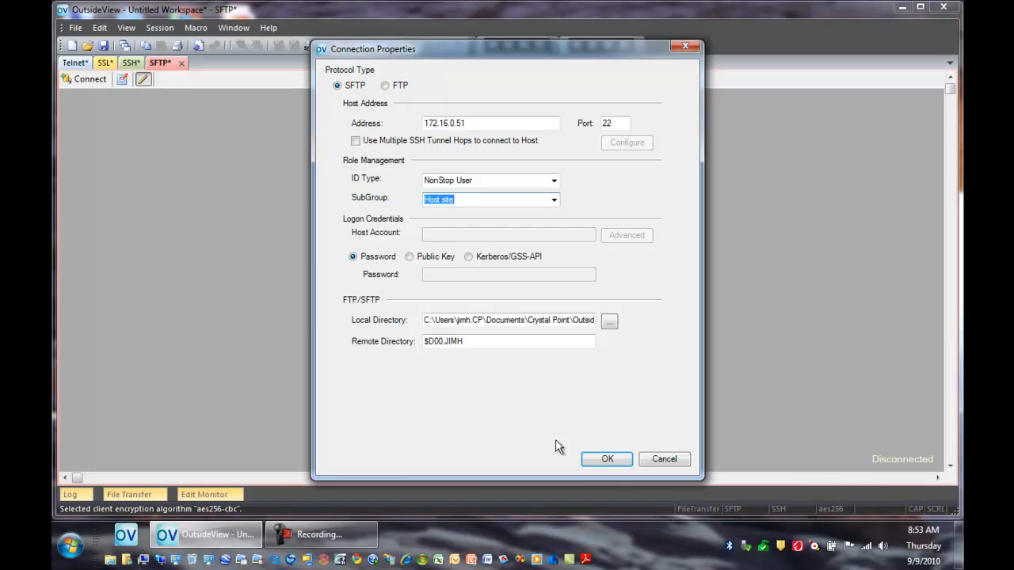
{"action": "left_click", "coordinate": [602, 464]}
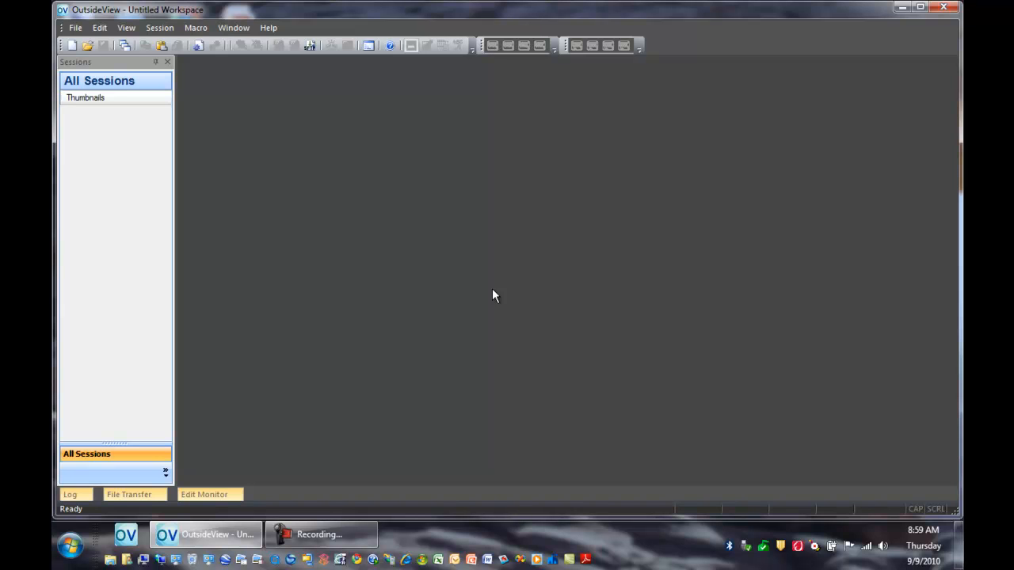
Step: Open the saved workspace file Workspace 1.cpw
{"action": "left_click", "coordinate": [124, 45]}
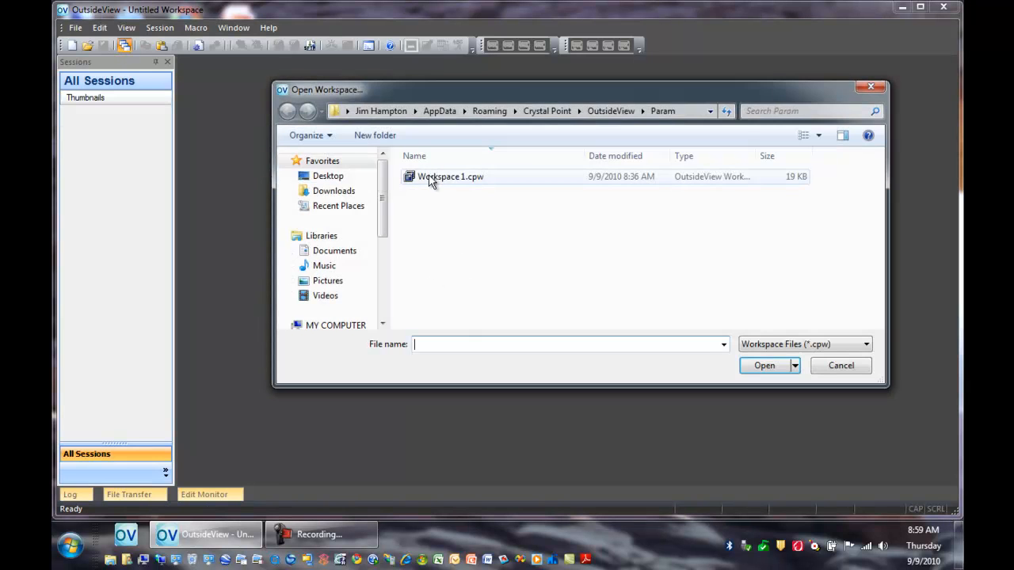
{"action": "left_click", "coordinate": [431, 181]}
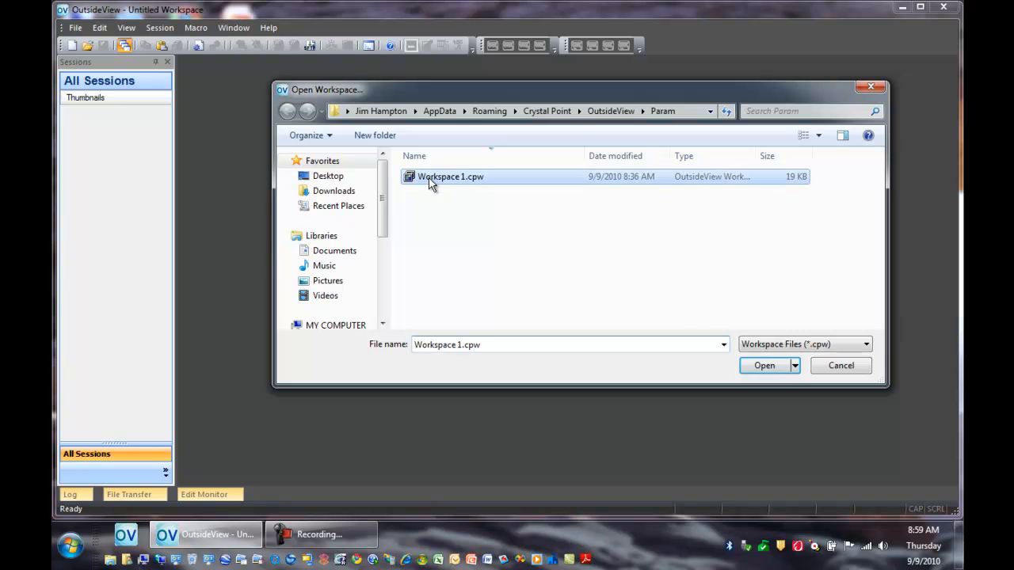
{"action": "left_click", "coordinate": [756, 369]}
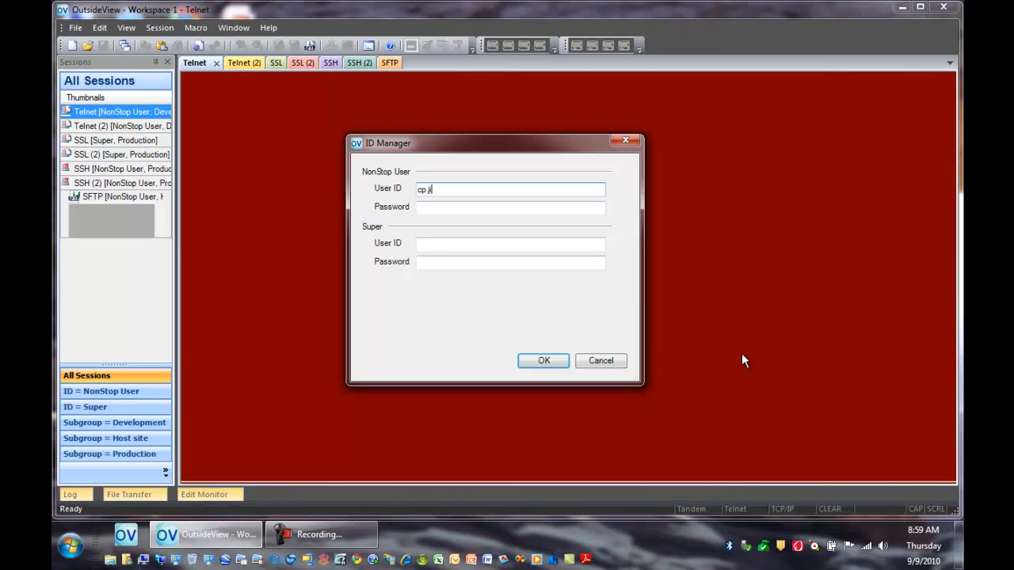
Step: In the ID Manager, enter and submit the user ID and password for both the NonStop User and Super ID types
{"action": "key", "text": "Tab"}
{"action": "type", "text": "xxxxx"}
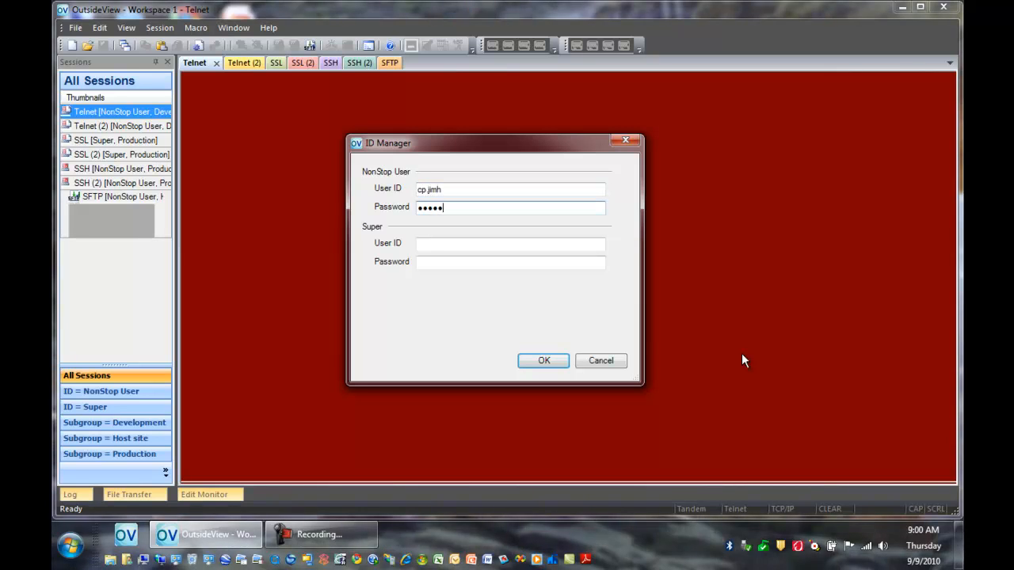
{"action": "key", "text": "Tab"}
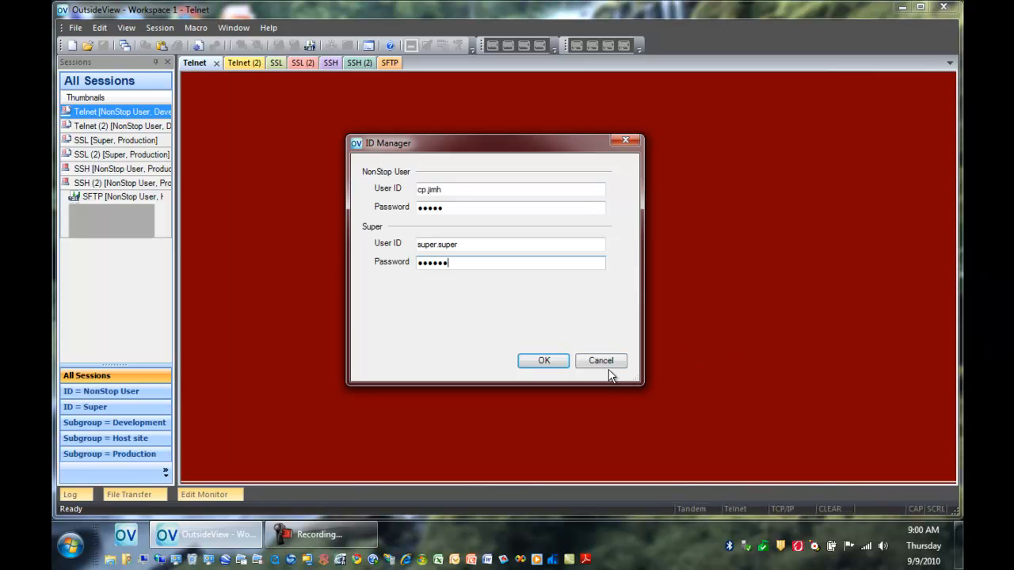
{"action": "left_click", "coordinate": [547, 360]}
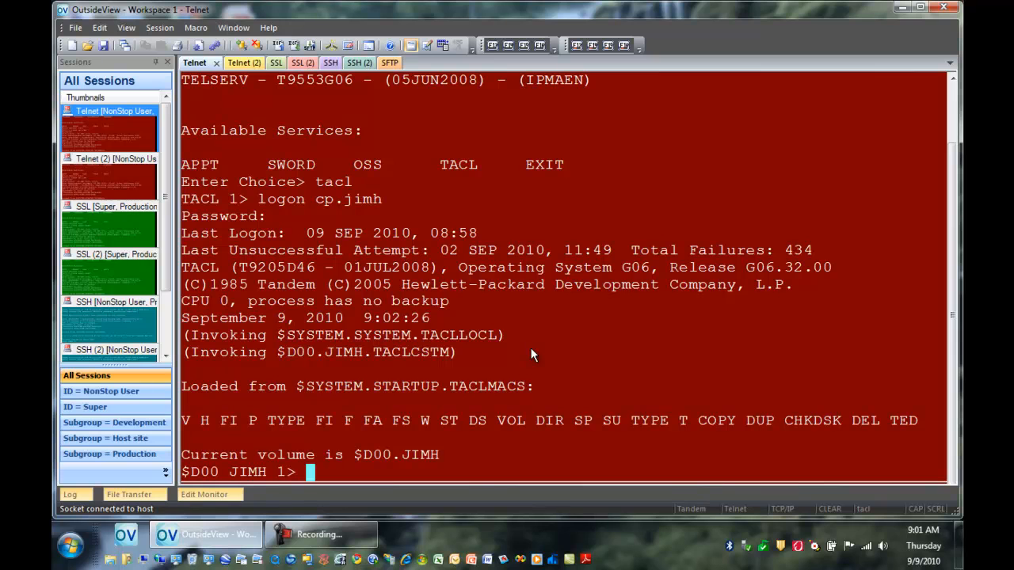
Step: Close the current workspace and open Workspace 1.cpw again without restarting the application
{"action": "left_click", "coordinate": [73, 29]}
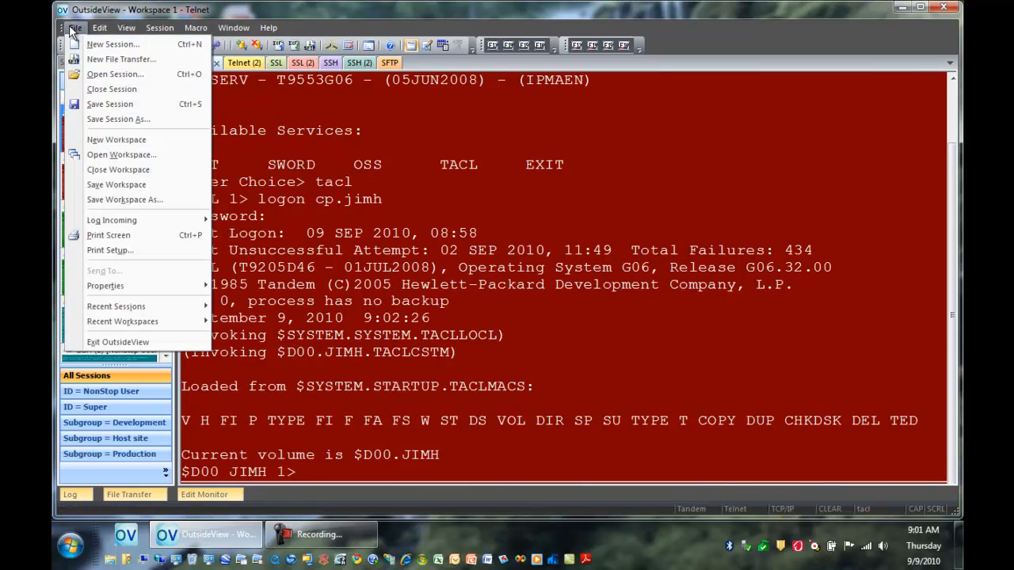
{"action": "left_click", "coordinate": [130, 169]}
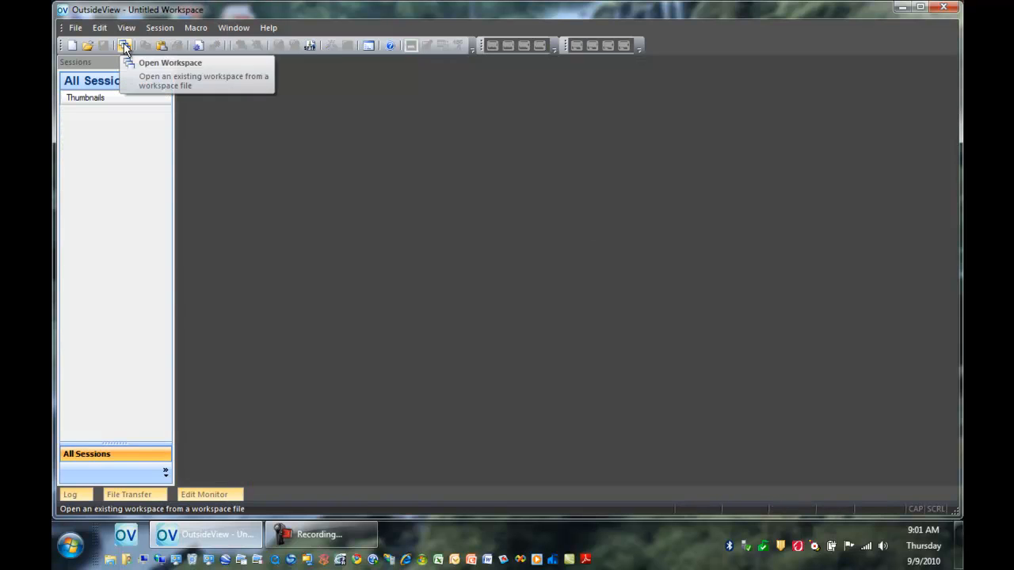
{"action": "left_click", "coordinate": [124, 45]}
{"action": "double_click", "coordinate": [427, 177]}
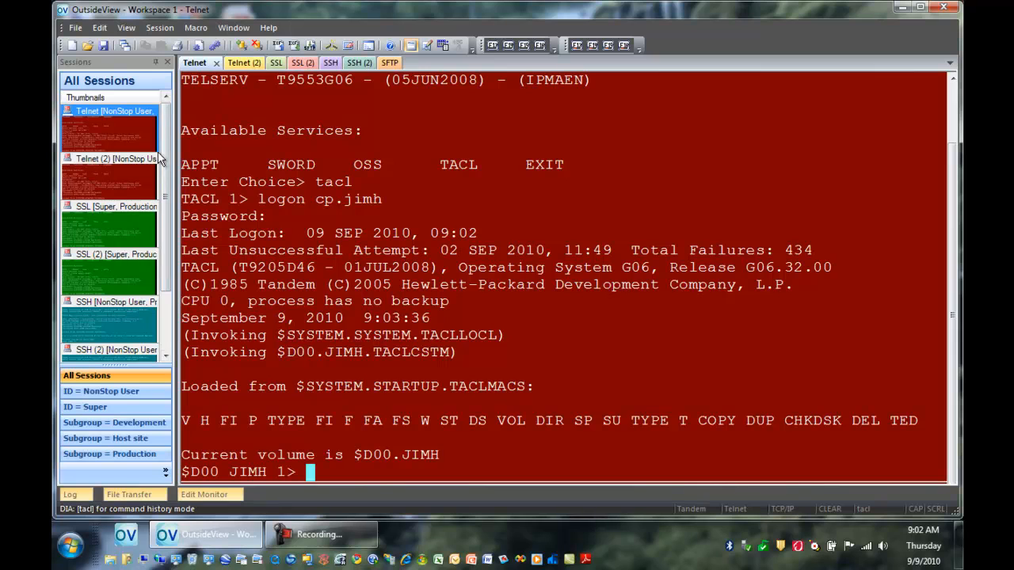
Step: View the sessions grouped by NonStop User, Super, Development, Host site and Production, and return to the list of all sessions
{"action": "left_click_drag", "start_coordinate": [163, 165], "coordinate": [175, 189]}
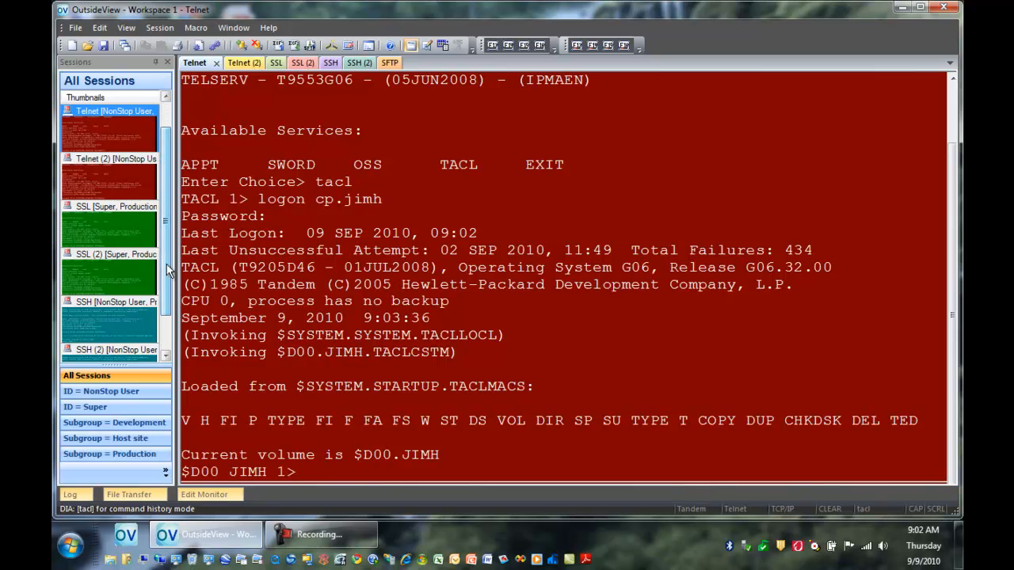
{"action": "left_click", "coordinate": [154, 398]}
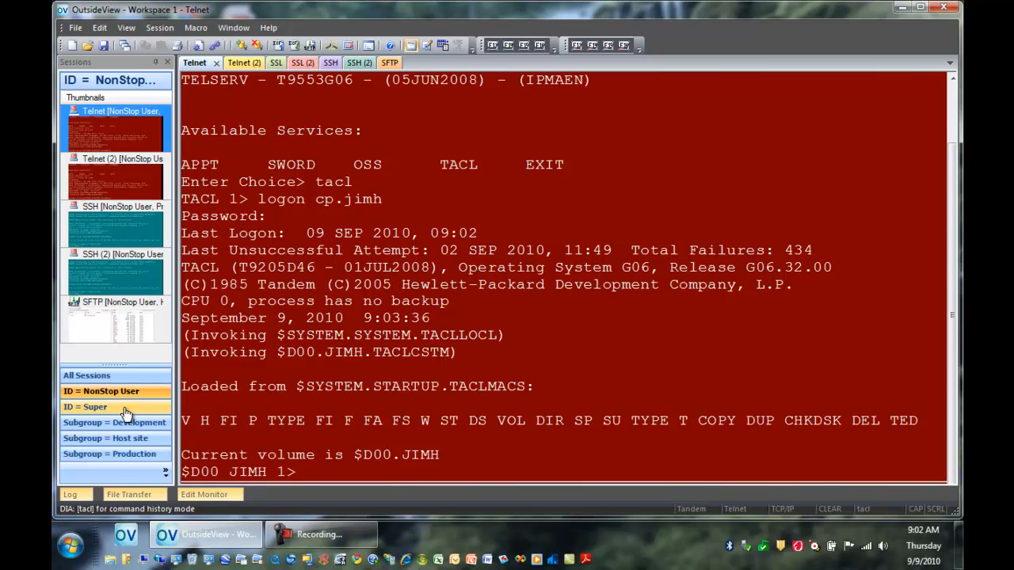
{"action": "left_click", "coordinate": [125, 410]}
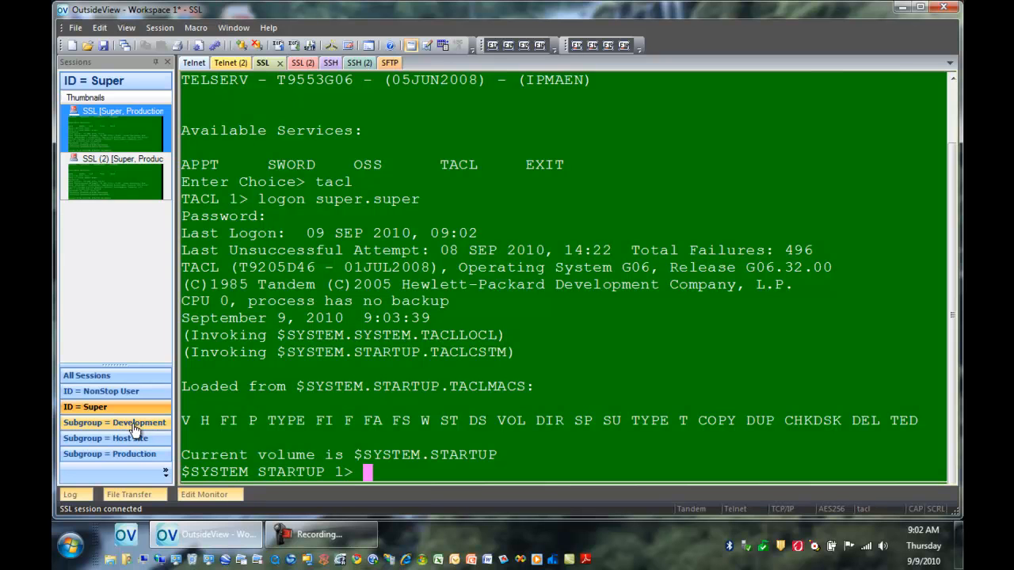
{"action": "left_click", "coordinate": [137, 428]}
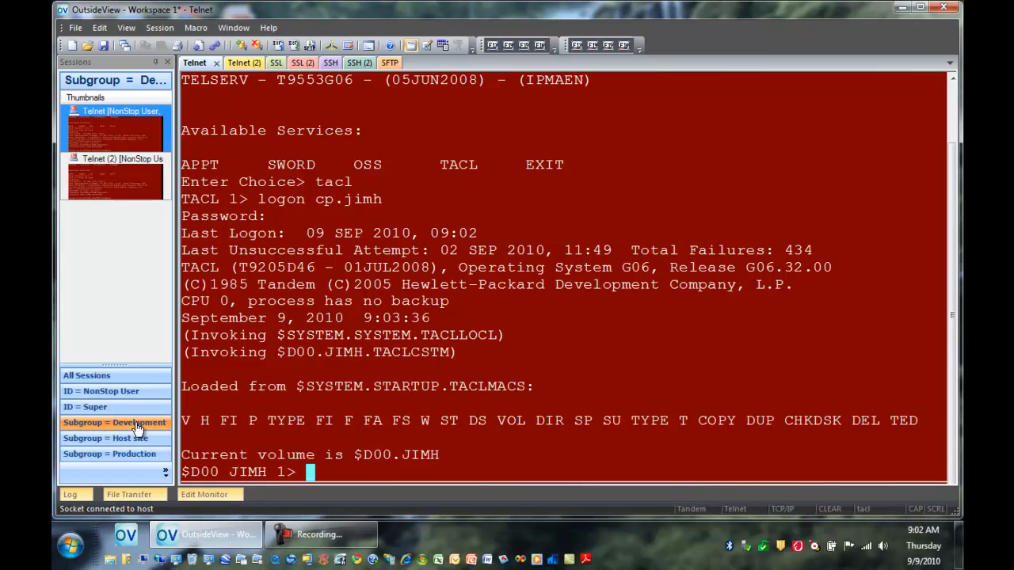
{"action": "left_click", "coordinate": [134, 442]}
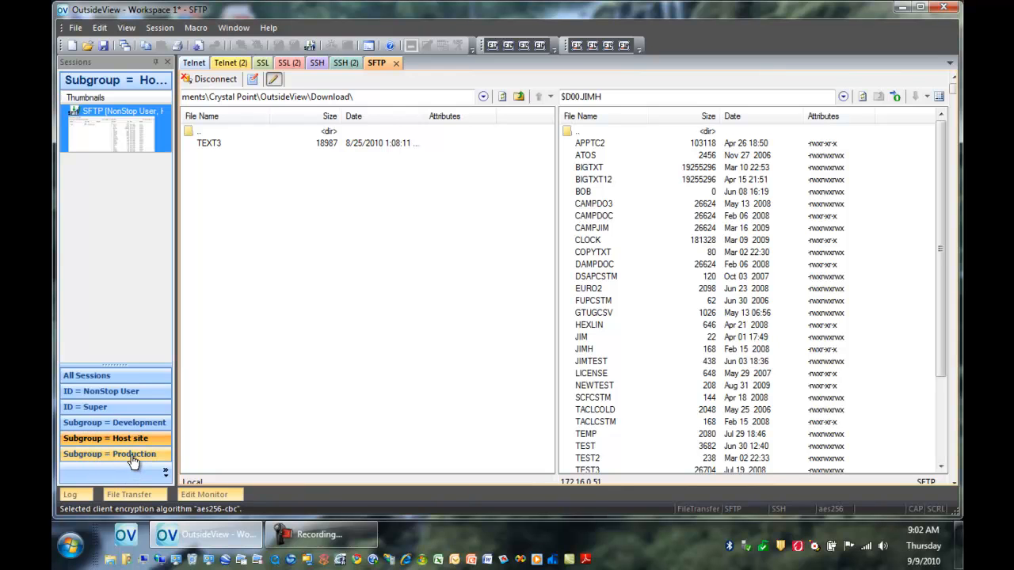
{"action": "left_click", "coordinate": [133, 455]}
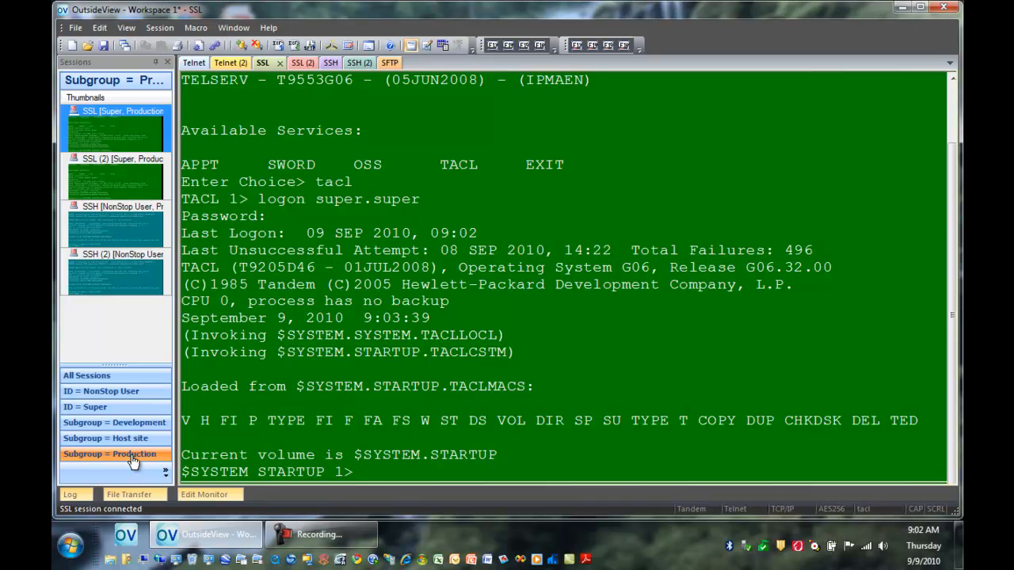
{"action": "left_click", "coordinate": [129, 377]}
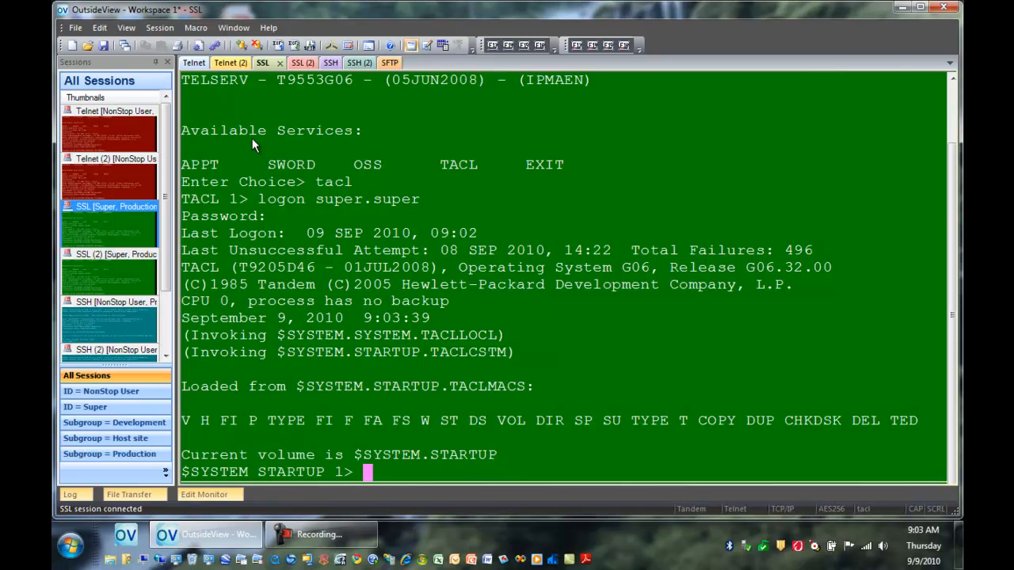
Step: Examine the Session Bar, Auto Login and Auto Connect options in the application settings
{"action": "left_click", "coordinate": [100, 28]}
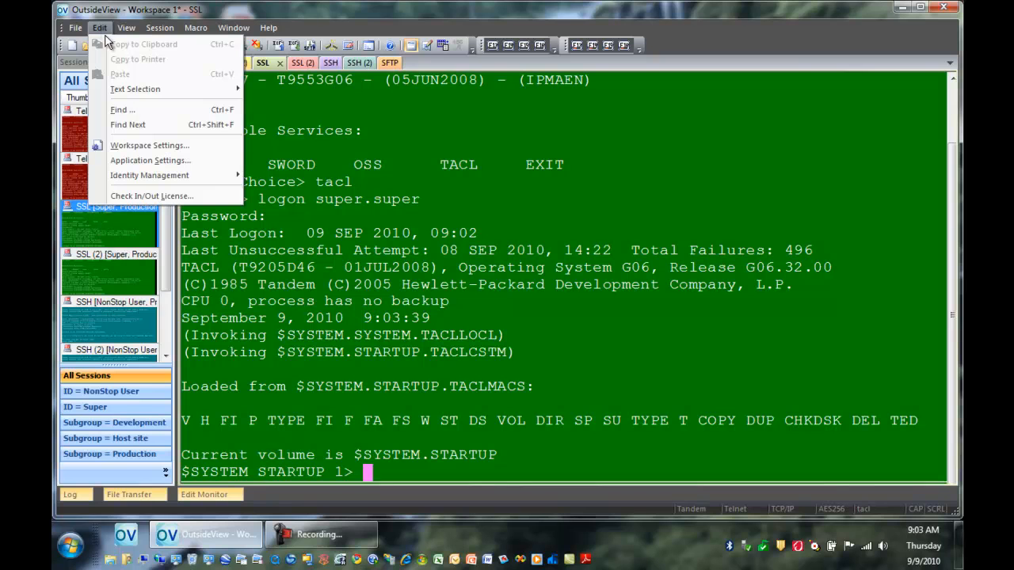
{"action": "left_click", "coordinate": [133, 161]}
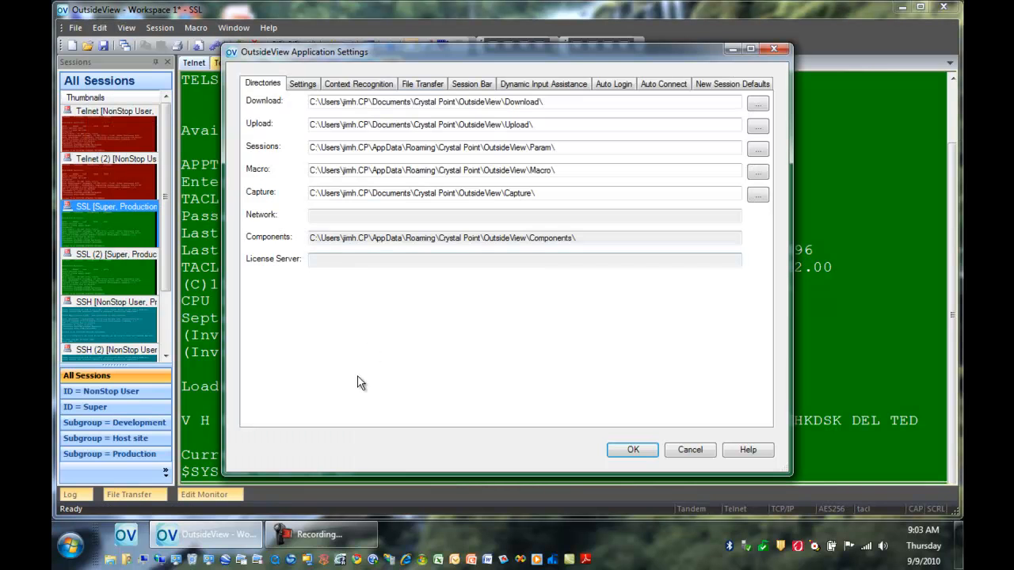
{"action": "left_click", "coordinate": [472, 85]}
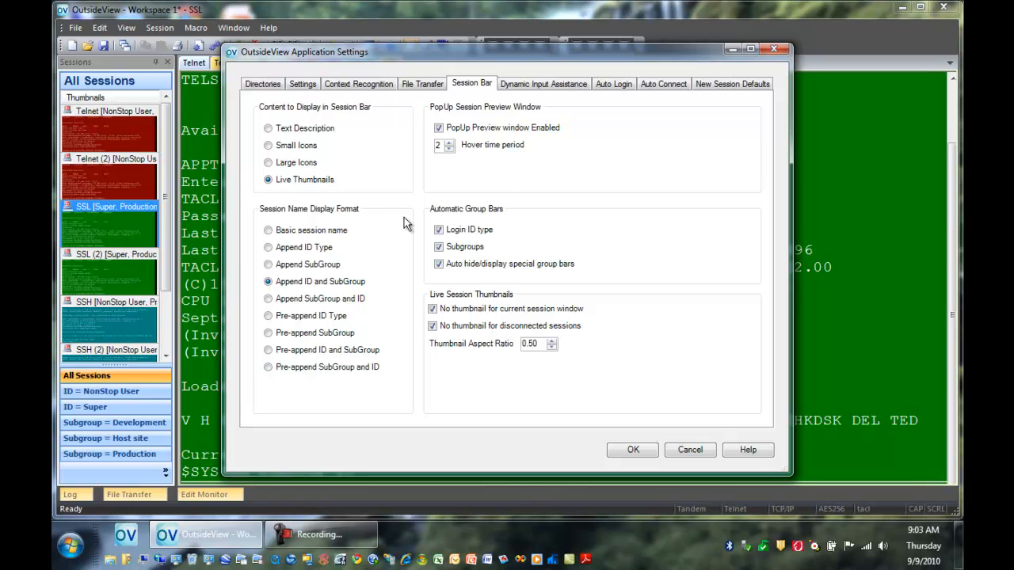
{"action": "left_click", "coordinate": [622, 87]}
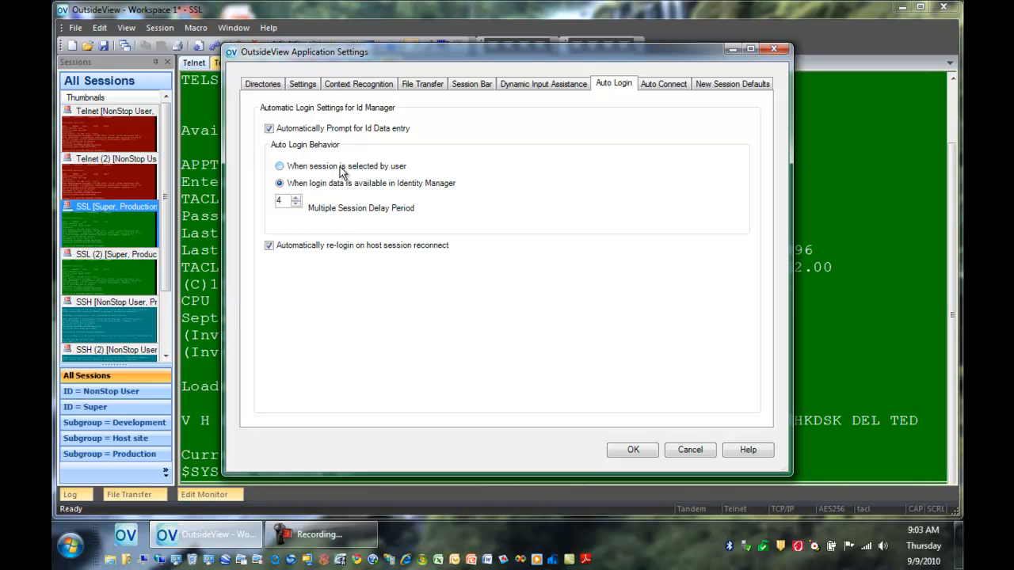
{"action": "left_click", "coordinate": [663, 85]}
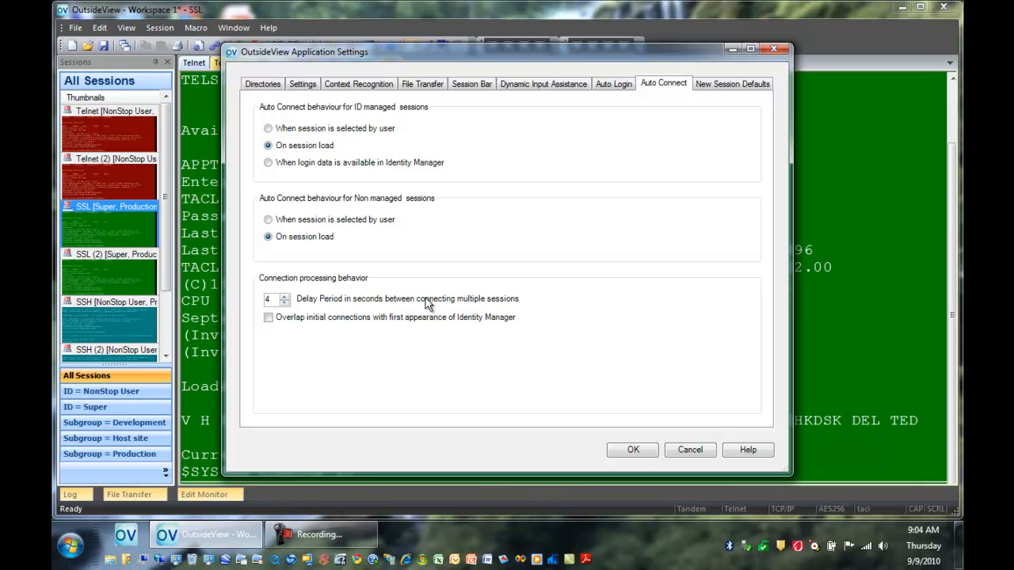
Step: Leave the application settings unchanged and try adding an ID type named "here we go", cancelling out of the ID types editor
{"action": "left_click", "coordinate": [682, 450]}
{"action": "left_click", "coordinate": [99, 28]}
{"action": "mouse_move", "coordinate": [167, 173]}
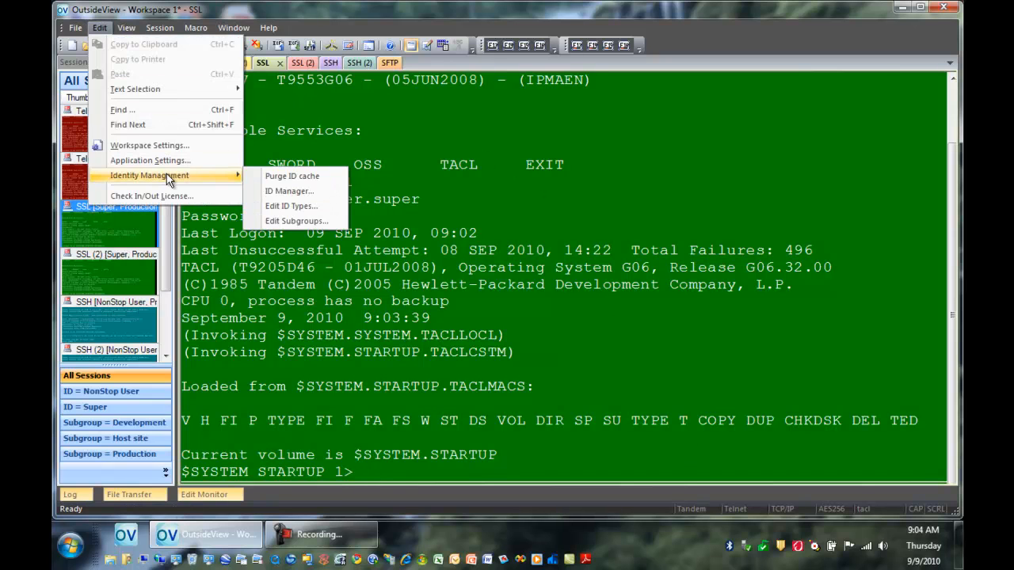
{"action": "left_click", "coordinate": [298, 206]}
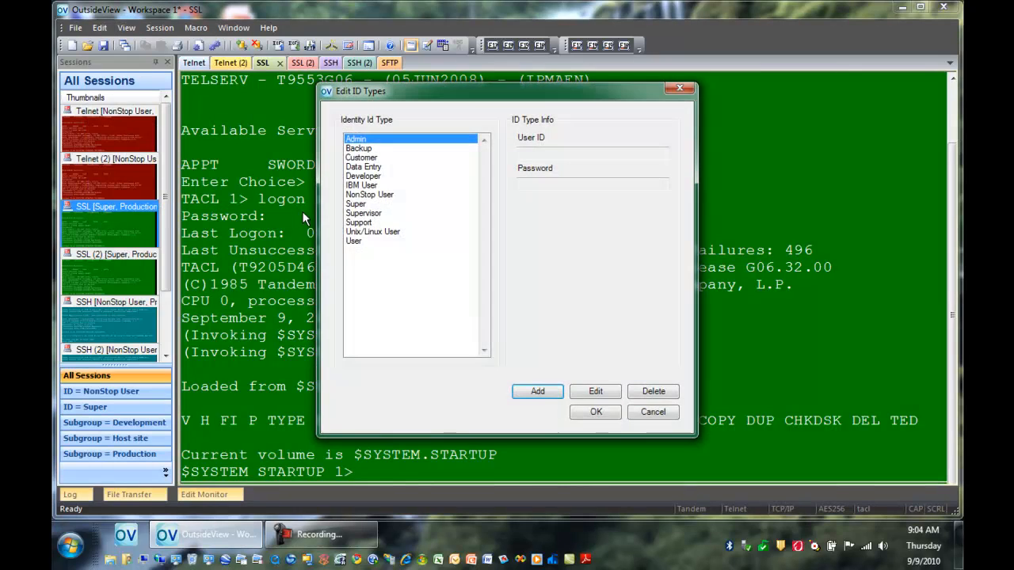
{"action": "left_click", "coordinate": [538, 391]}
{"action": "type", "text": "here we go"}
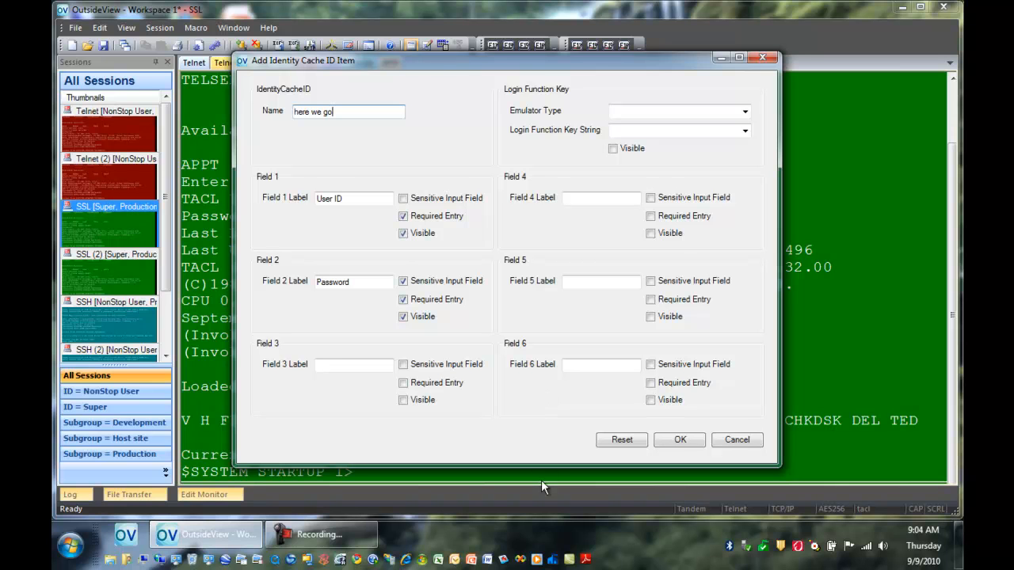
{"action": "left_click", "coordinate": [679, 439]}
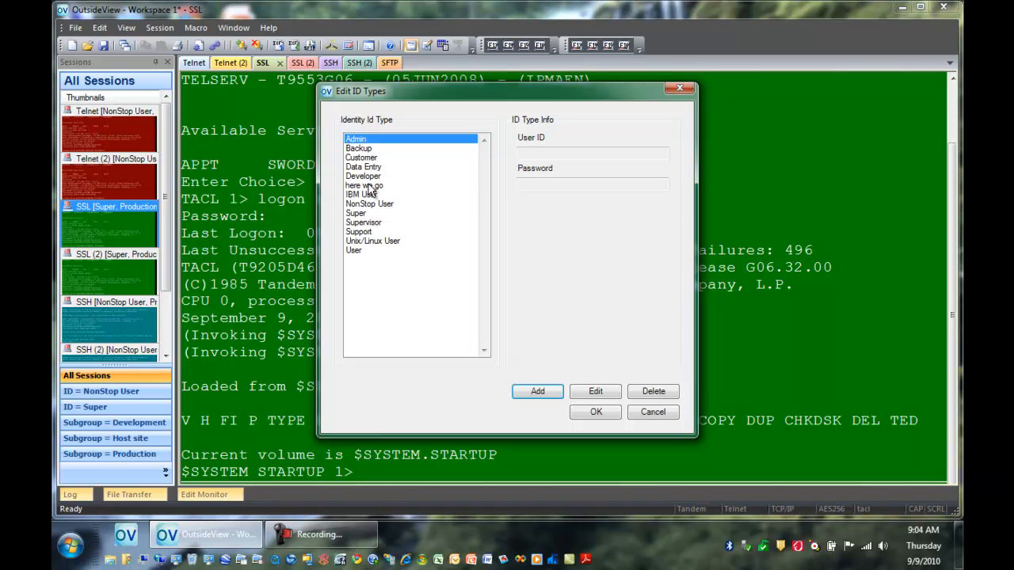
{"action": "left_click", "coordinate": [649, 412]}
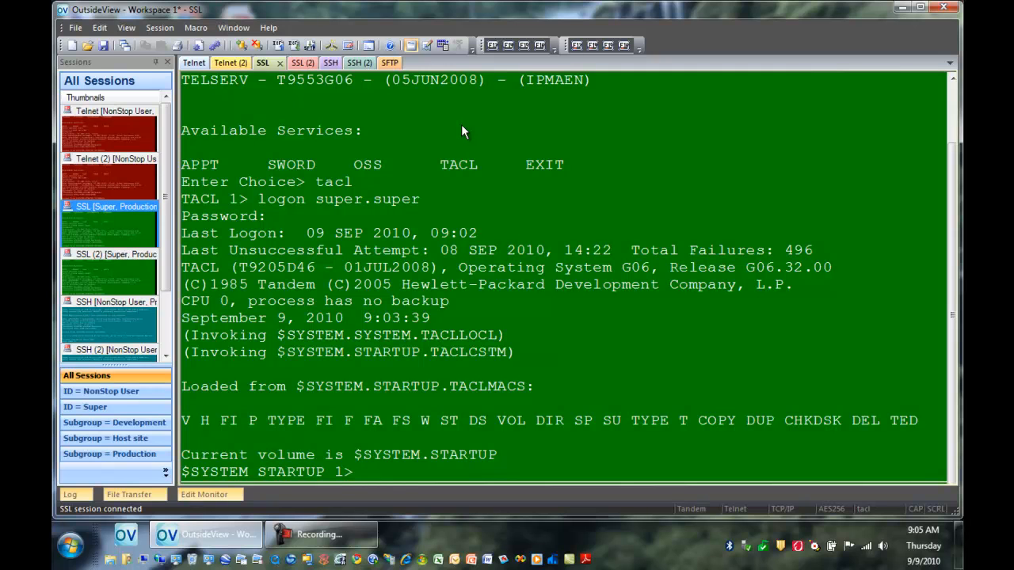
Step: Open another session from the SSL.cps file and clone the SSL (2) session from its thumbnail in the session list
{"action": "left_click", "coordinate": [87, 46]}
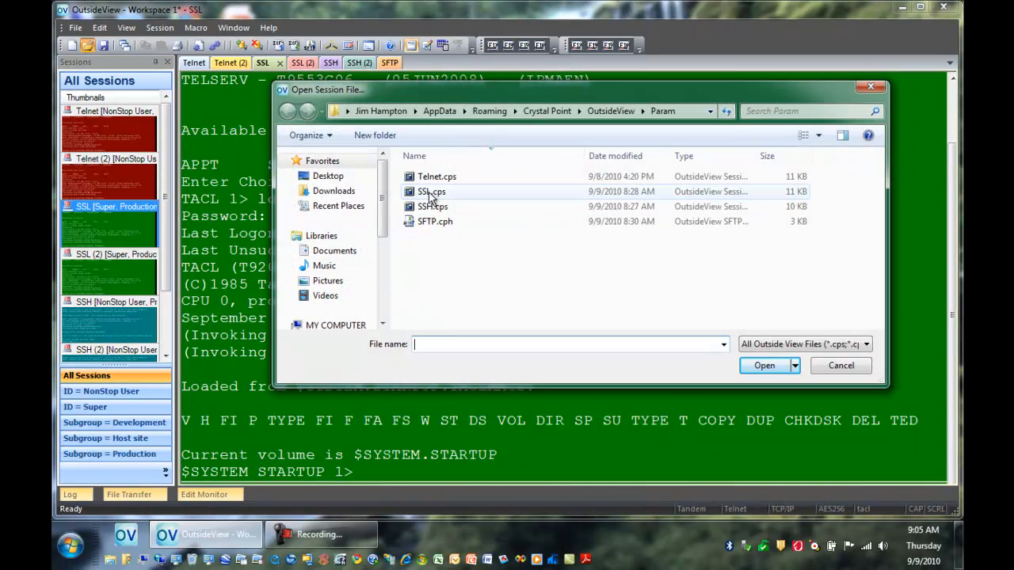
{"action": "double_click", "coordinate": [435, 194]}
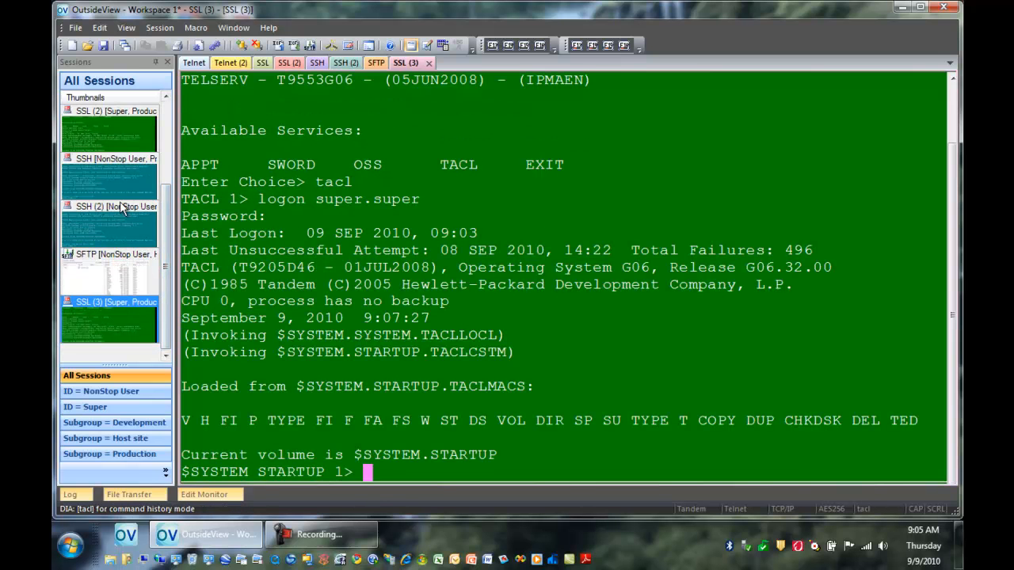
{"action": "right_click", "coordinate": [114, 138]}
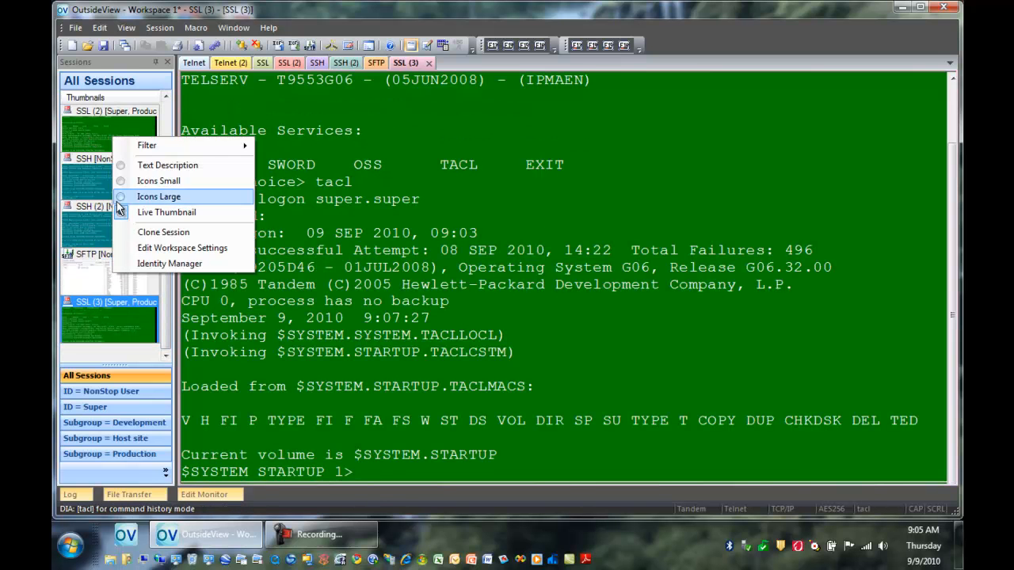
{"action": "left_click", "coordinate": [167, 234]}
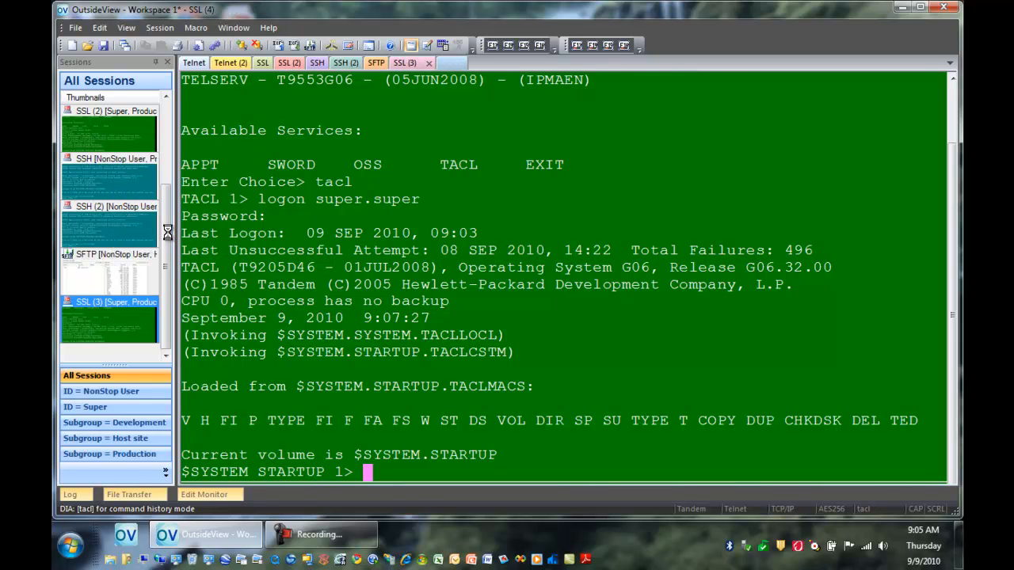